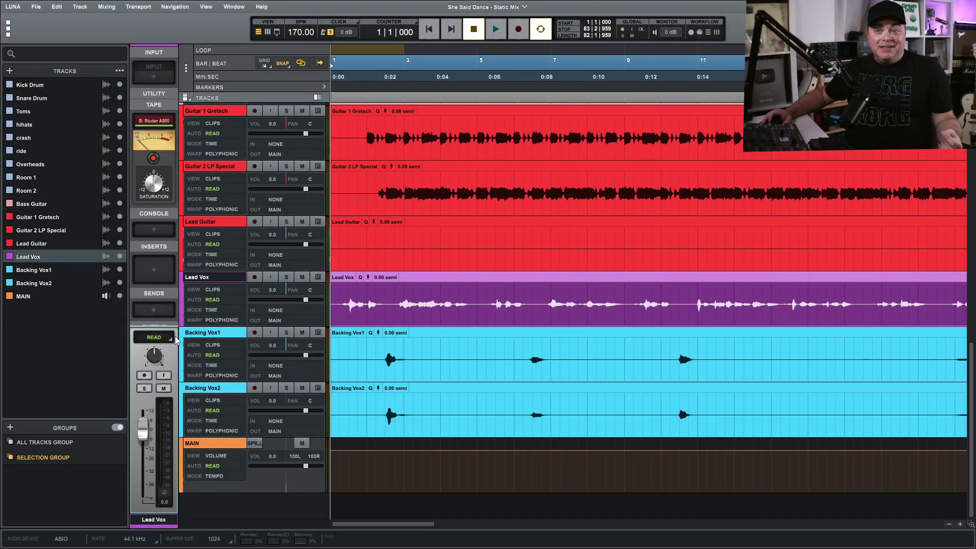
# Select the nine drum tracks from Kick Drum through Room 2 and group them with Ctrl+G.
pyautogui.scroll(10, 220, 251)
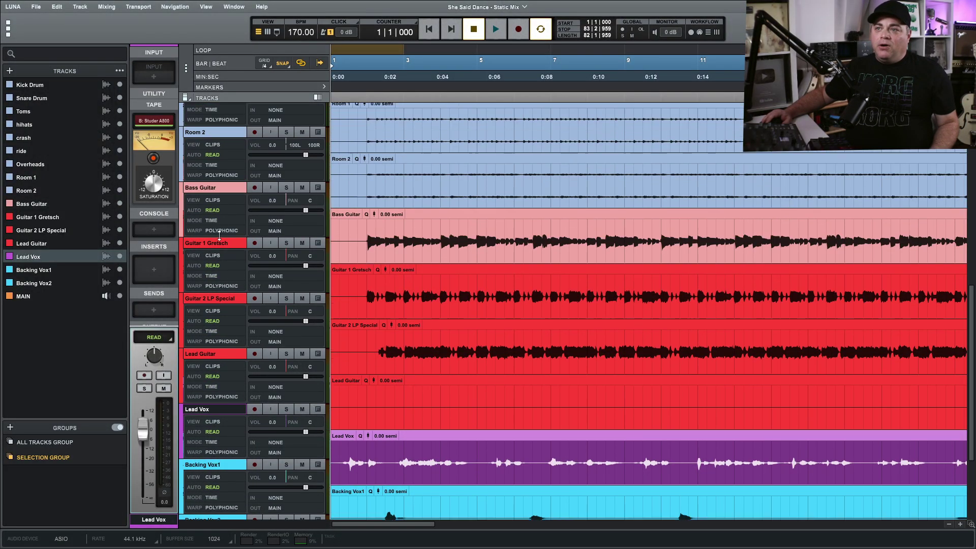
pyautogui.scroll(3, 233, 153)
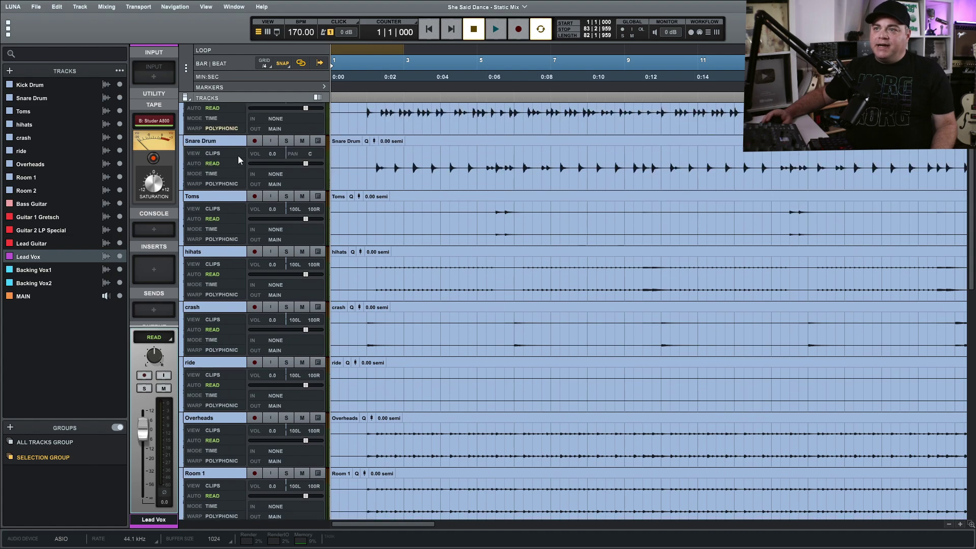
pyautogui.scroll(-5, 215, 201)
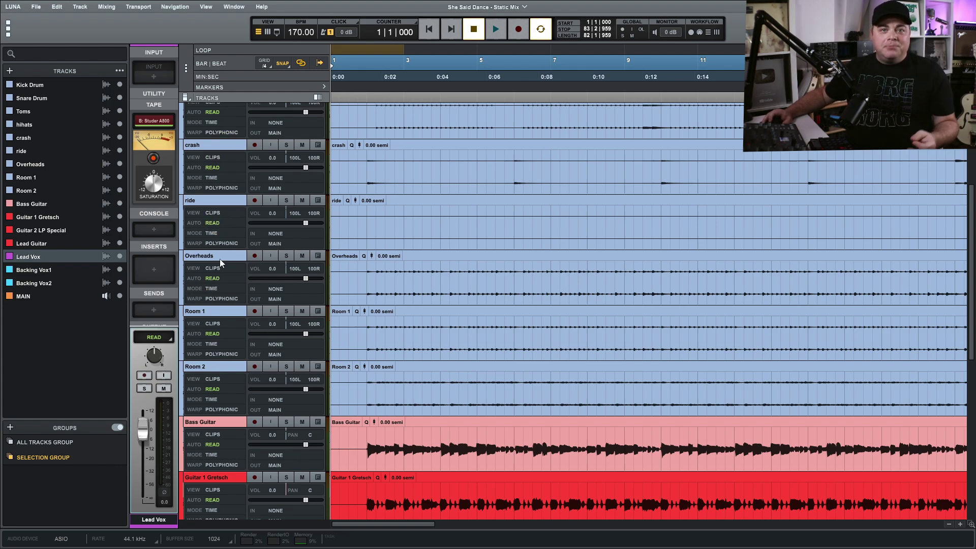
pyautogui.scroll(4, 217, 232)
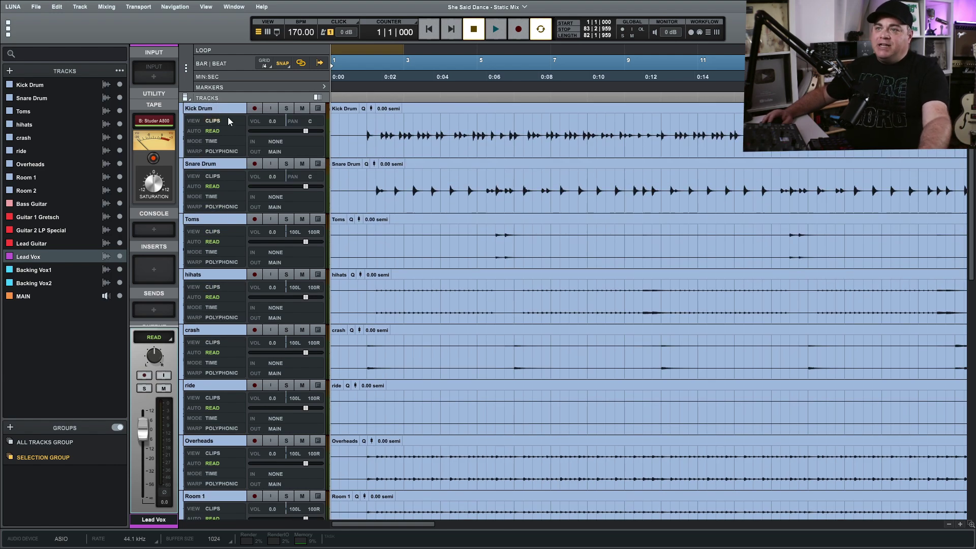
pyautogui.scroll(-4, 208, 312)
pyautogui.scroll(4, 212, 315)
pyautogui.click(198, 109)
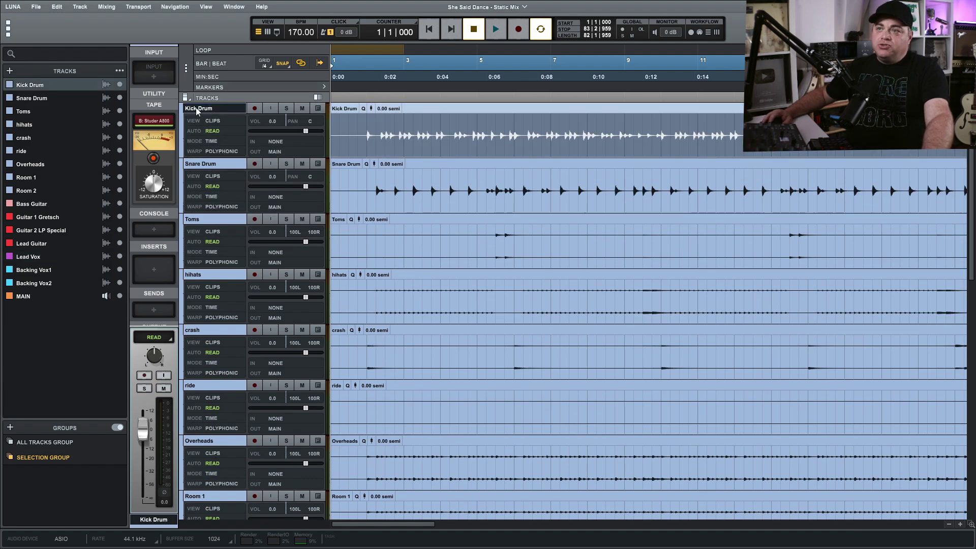
pyautogui.scroll(-4, 227, 258)
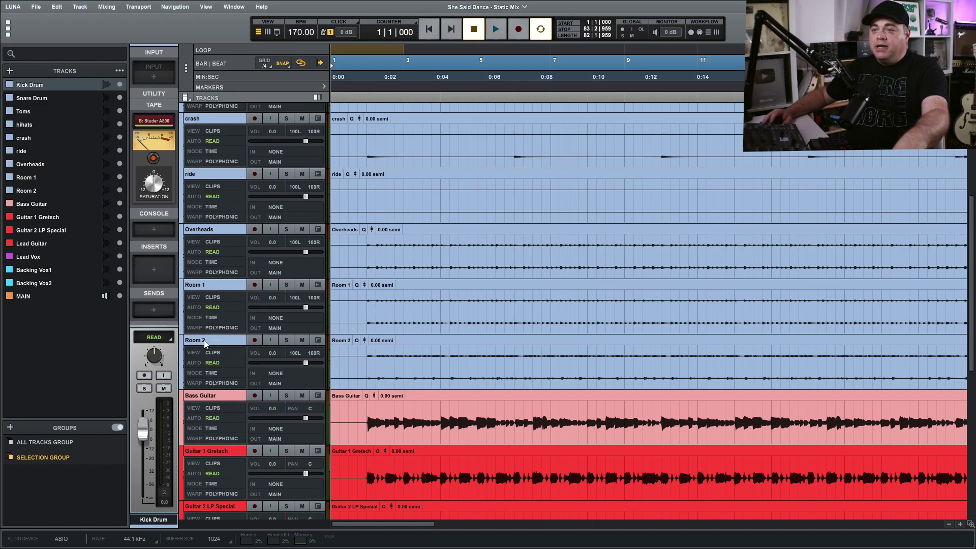
pyautogui.keyDown('shift'); pyautogui.click(204, 340); pyautogui.keyUp('shift')
pyautogui.scroll(5, 203, 293)
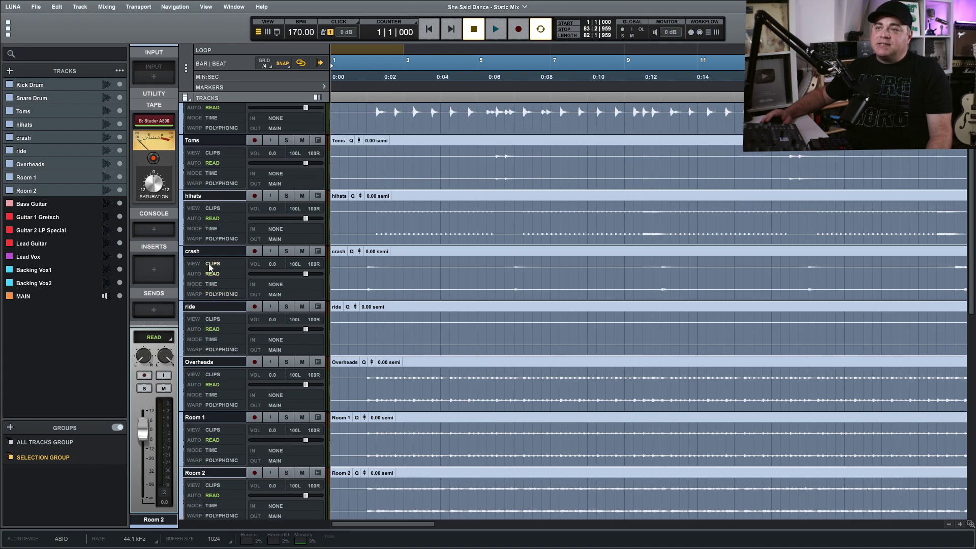
pyautogui.scroll(-4, 209, 408)
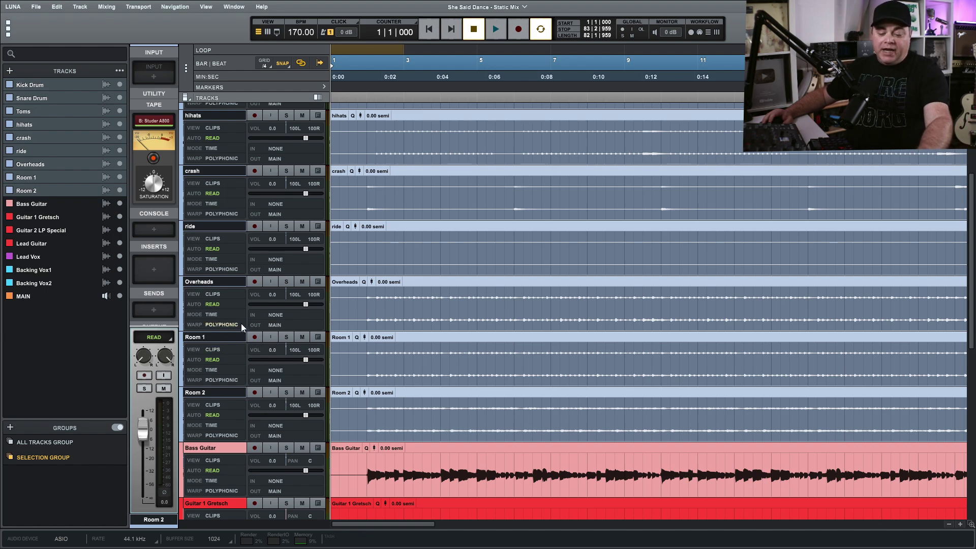
pyautogui.hotkey('ctrl', 'g')
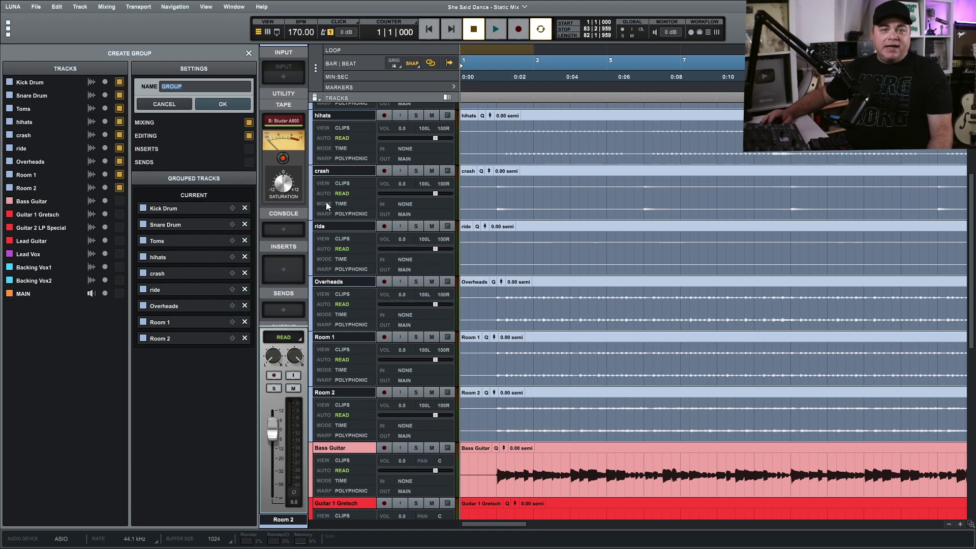
# Name the new group 'Drums' and confirm it with all nine drum tracks.
pyautogui.rightClick(367, 174)
pyautogui.moveTo(449, 256)
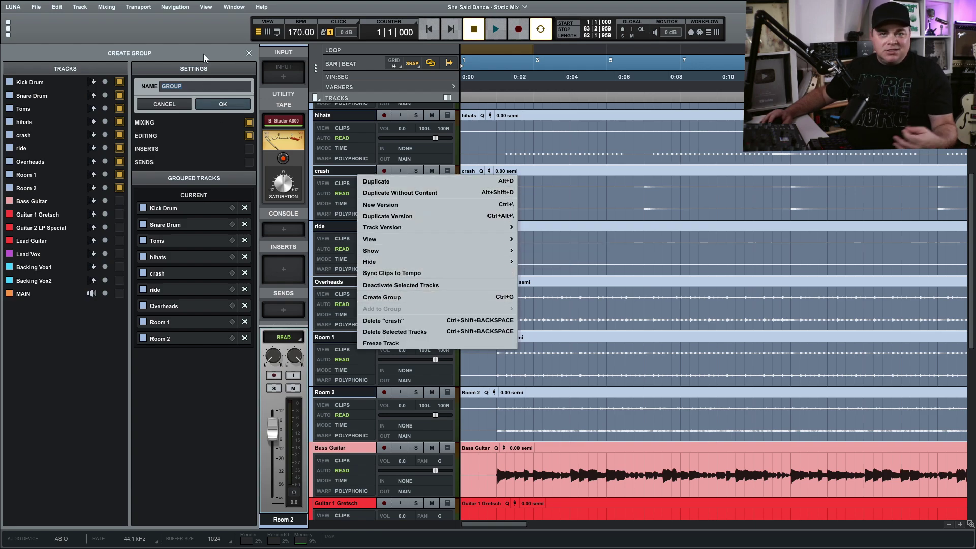
pyautogui.click(190, 88)
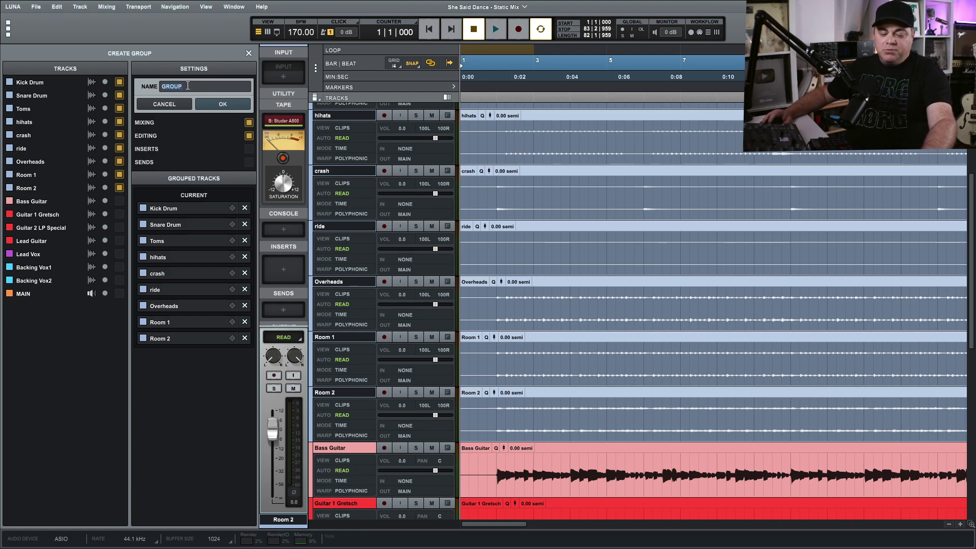
pyautogui.write('Drums')
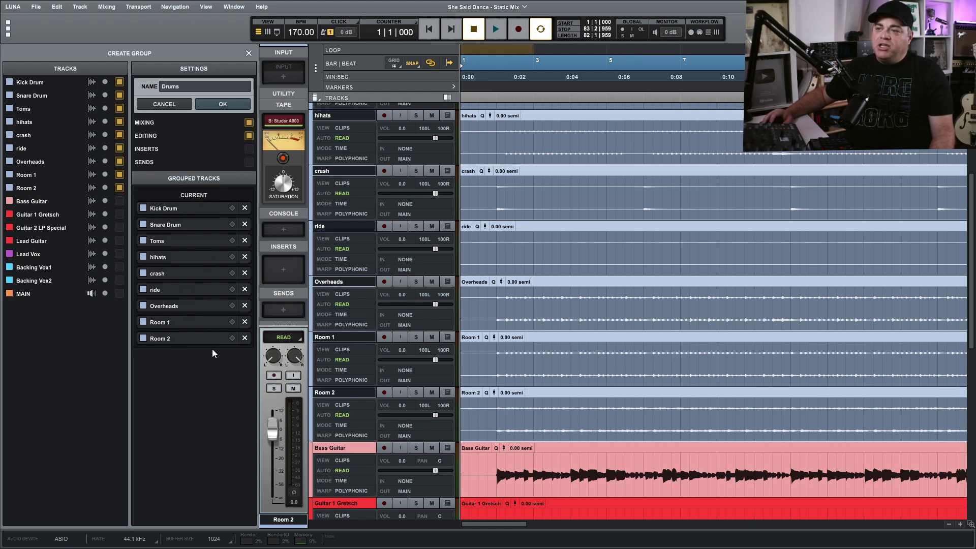
pyautogui.click(222, 104)
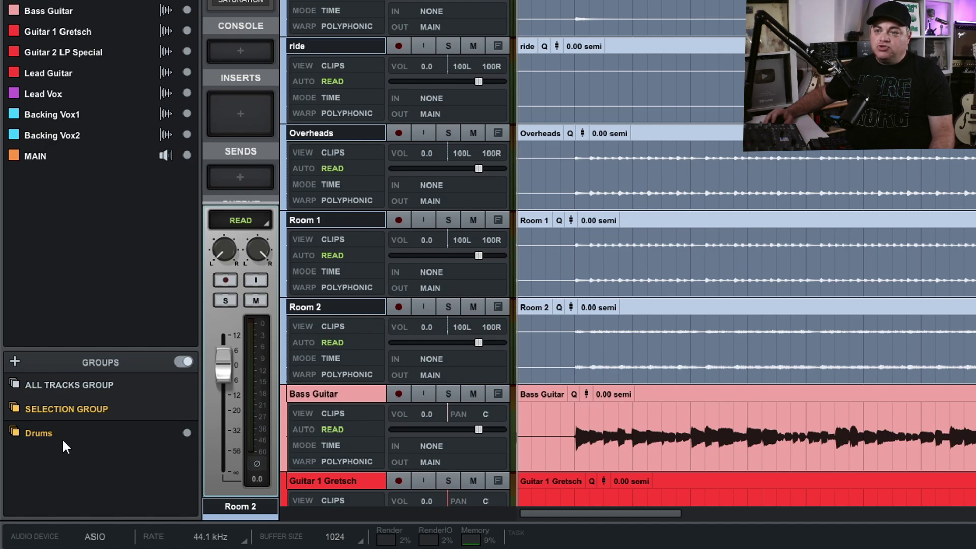
# Toggle group linking off and back on, then hide and reshow the Drums group's tracks.
pyautogui.click(183, 361)
pyautogui.click(182, 361)
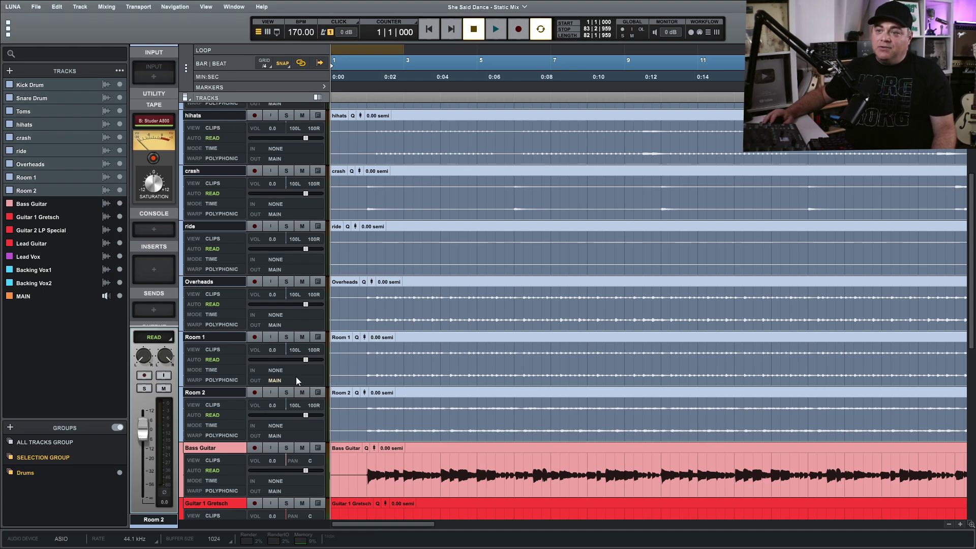
pyautogui.click(120, 473)
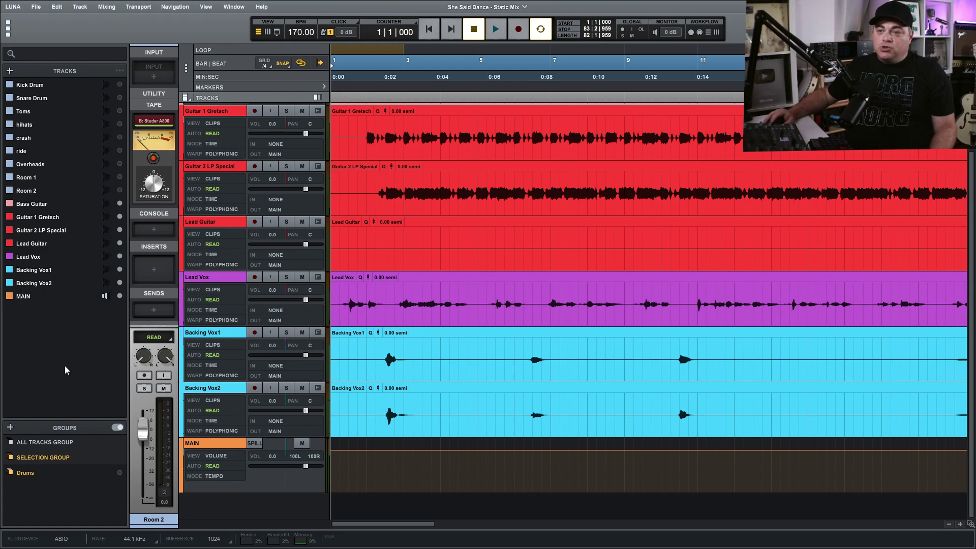
pyautogui.click(121, 472)
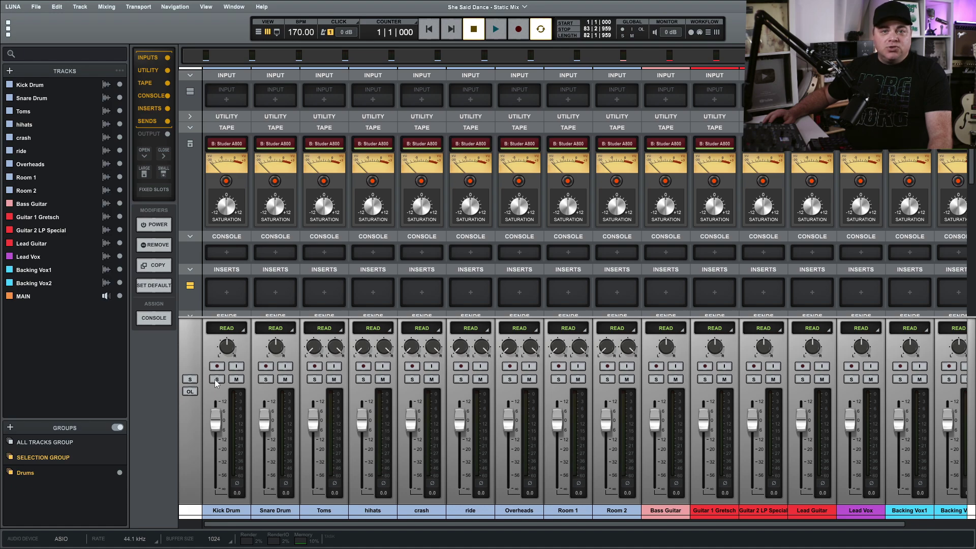
# Solo and unsolo the drums together, then move all drum faders to about -9 dB.
pyautogui.click(266, 379)
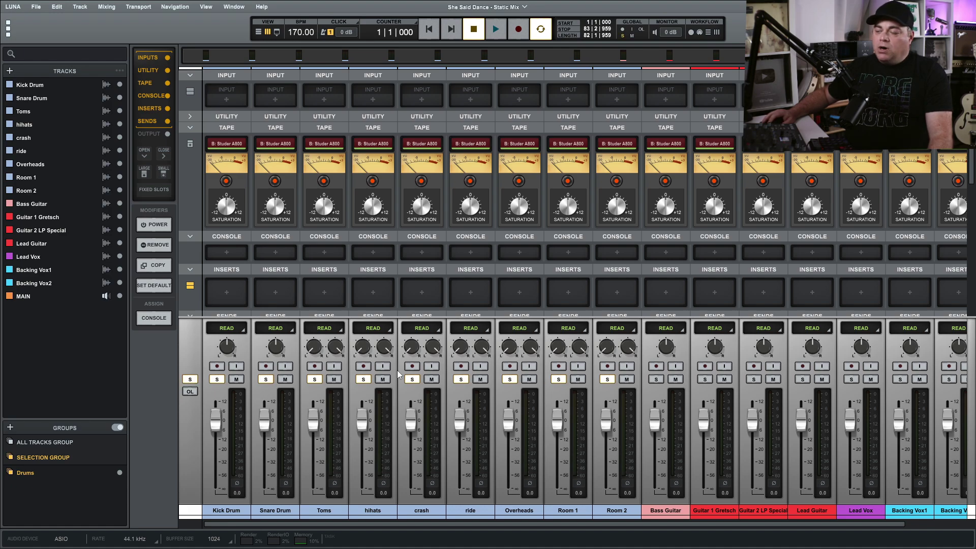
pyautogui.click(217, 379)
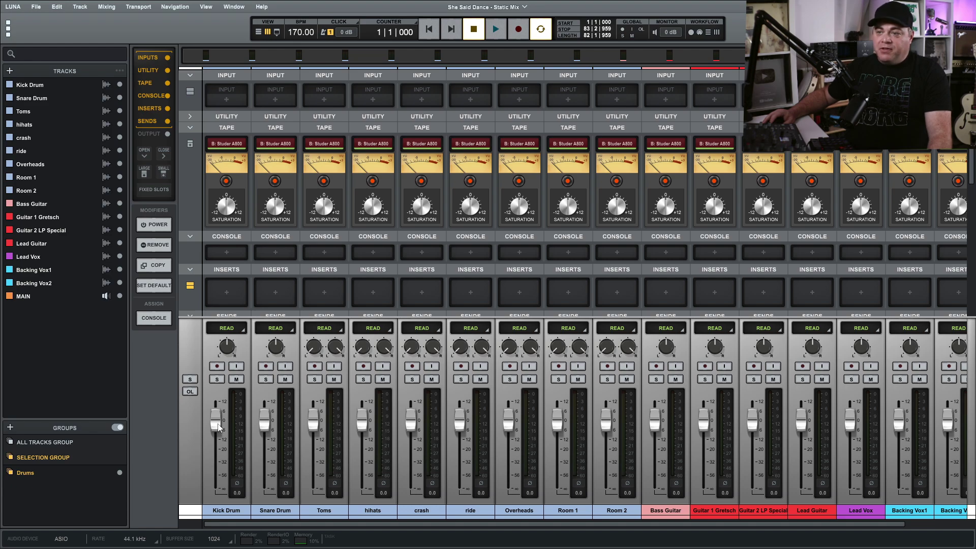
pyautogui.moveTo(216, 423)
pyautogui.mouseDown()
pyautogui.moveTo(216, 460)
pyautogui.moveTo(214, 407)
pyautogui.moveTo(211, 432)
pyautogui.moveTo(224, 438)
pyautogui.mouseUp()
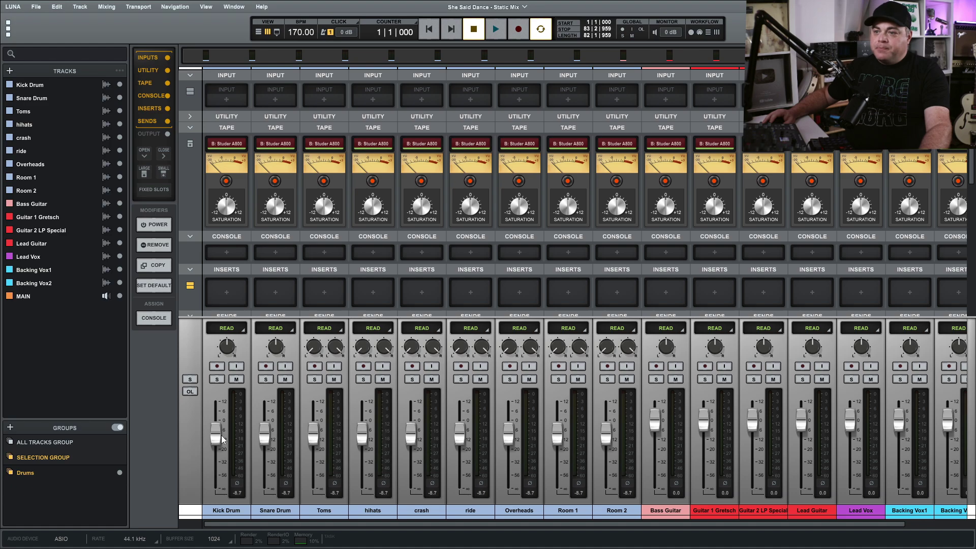
pyautogui.keyDown('alt'); pyautogui.click(221, 437); pyautogui.keyUp('alt')
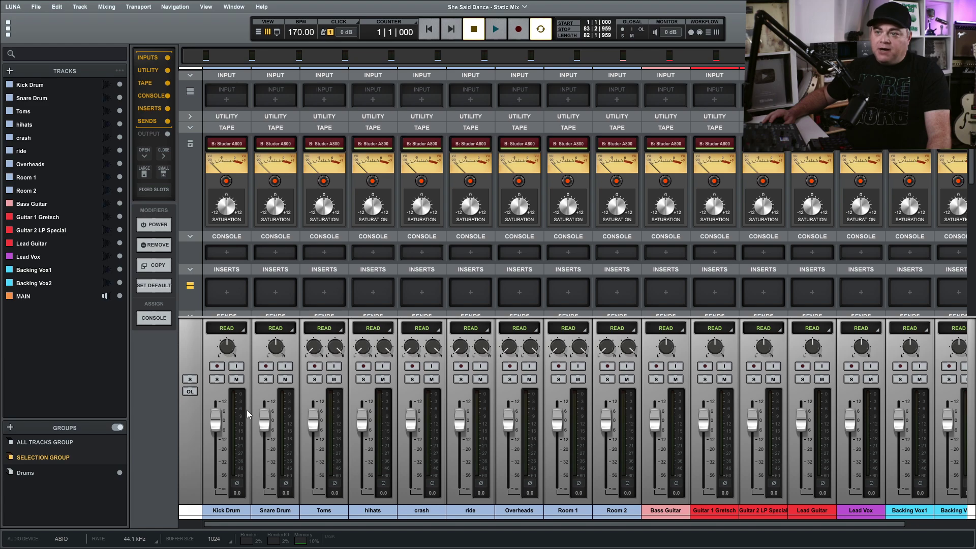
# Set Kick Drum alone to -13.0 and back to 0.0, reactivate Drums, raise Kick to +6.4 dB.
pyautogui.moveTo(216, 423)
pyautogui.mouseDown()
pyautogui.moveTo(216, 460)
pyautogui.moveTo(216, 422)
pyautogui.moveTo(216, 440)
pyautogui.mouseUp()
pyautogui.keyDown('alt'); pyautogui.click(216, 440); pyautogui.keyUp('alt')
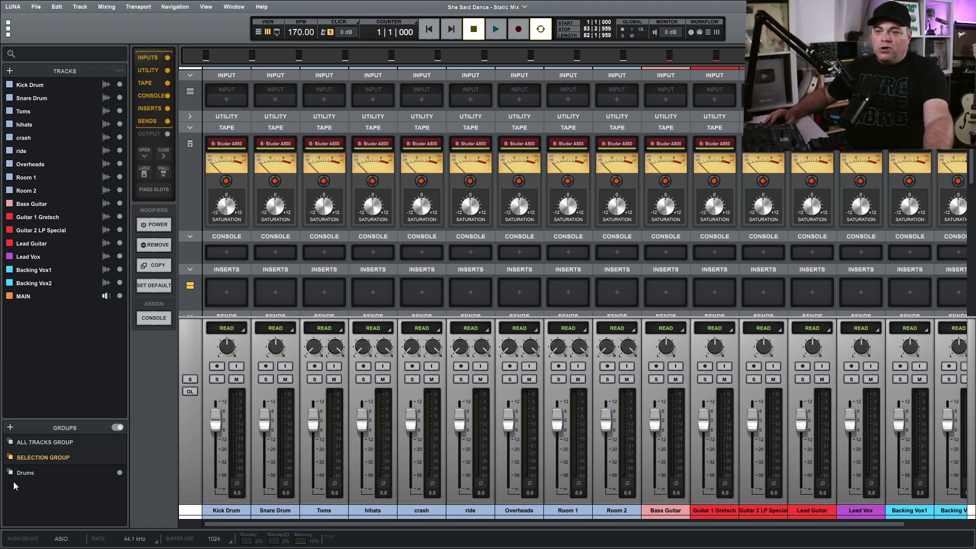
pyautogui.click(32, 476)
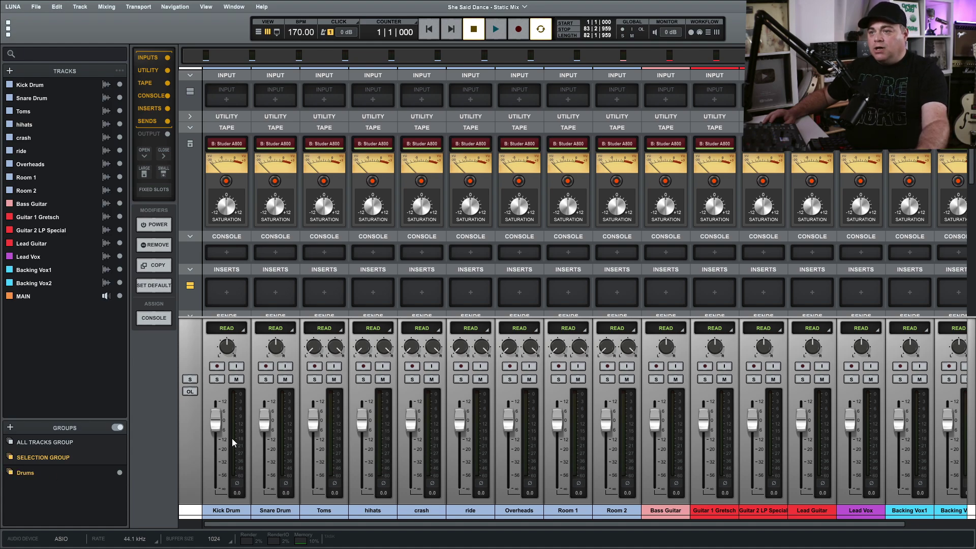
pyautogui.moveTo(215, 423)
pyautogui.mouseDown()
pyautogui.moveTo(218, 493)
pyautogui.moveTo(220, 420)
pyautogui.mouseUp()
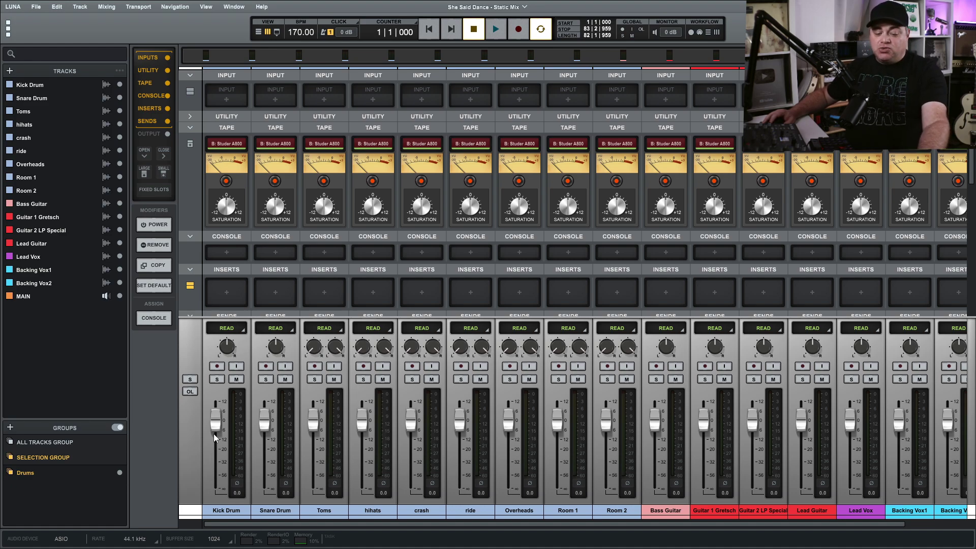
# Test soloing Kick, Snare and Toms, solo and unsolo all drums, then return to the timeline.
pyautogui.click(217, 379)
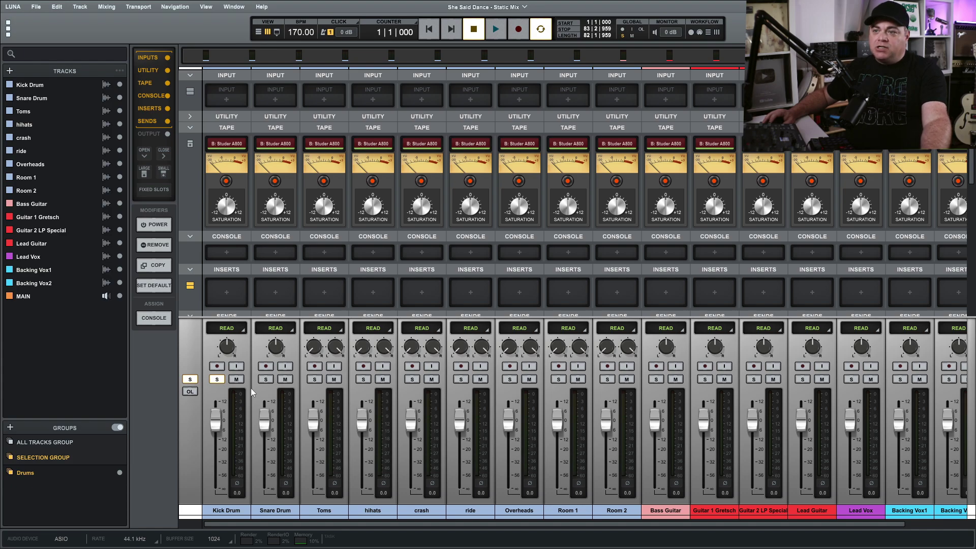
pyautogui.click(266, 379)
pyautogui.click(314, 379)
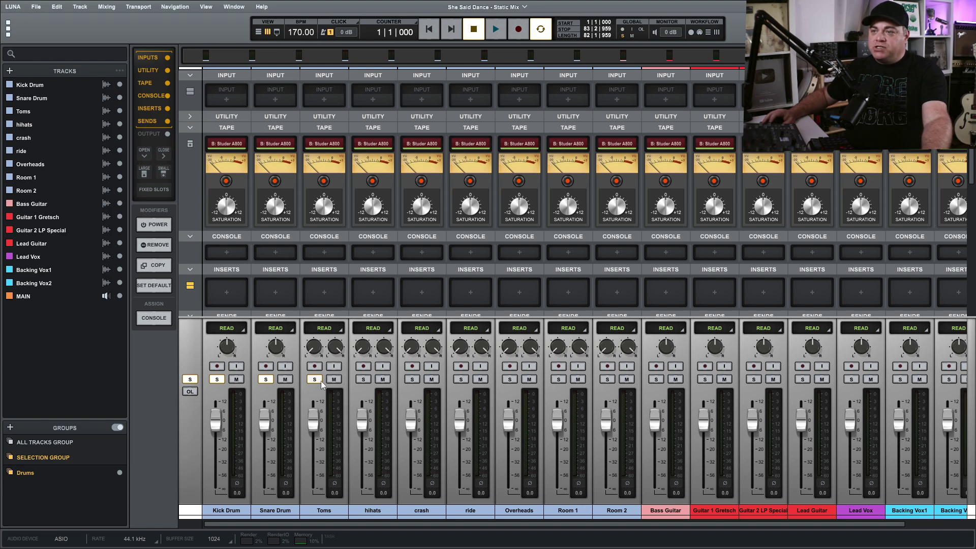
pyautogui.click(265, 379)
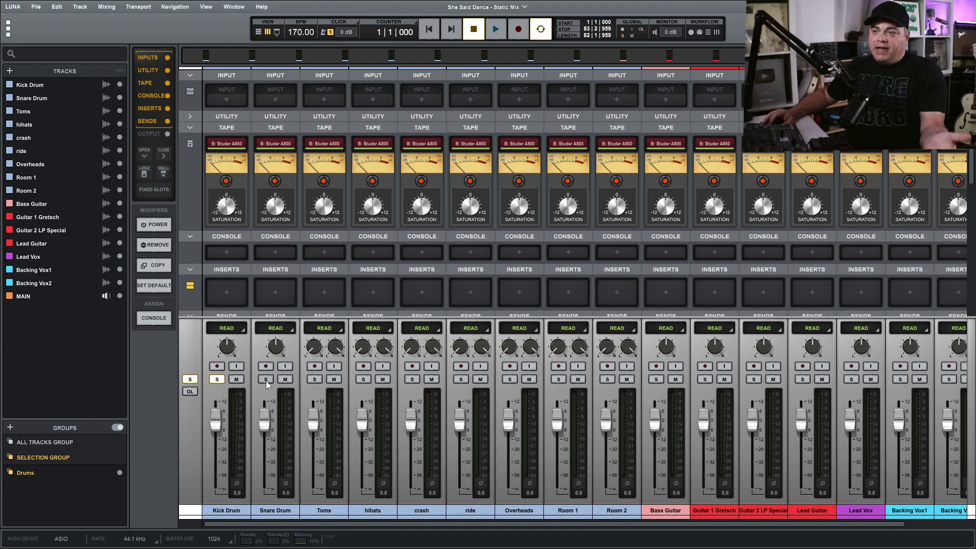
pyautogui.click(266, 379)
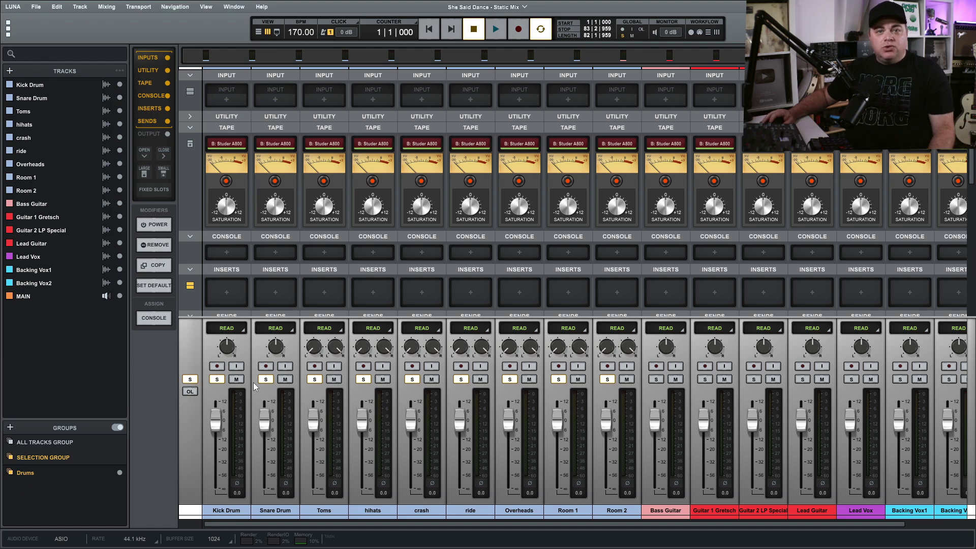
pyautogui.click(266, 379)
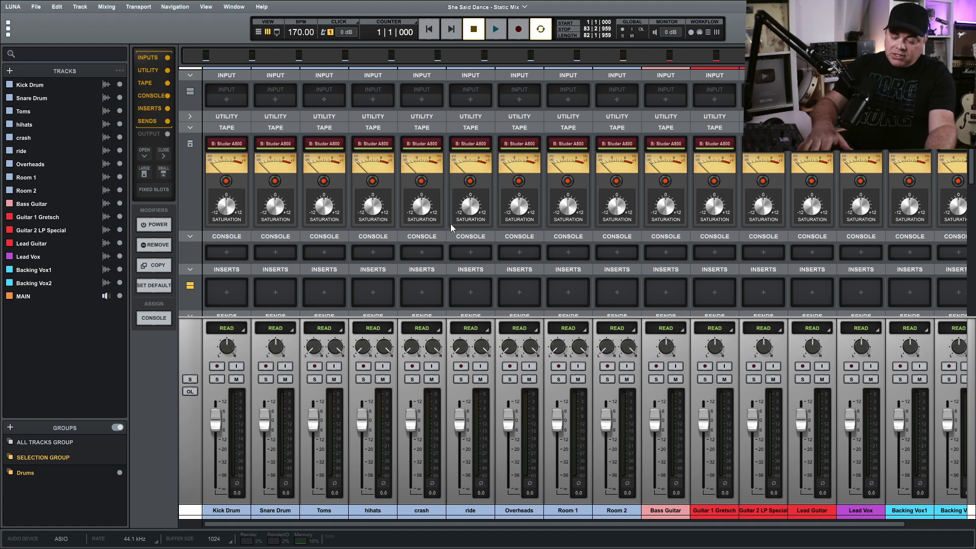
pyautogui.hotkey('ctrl', '=')
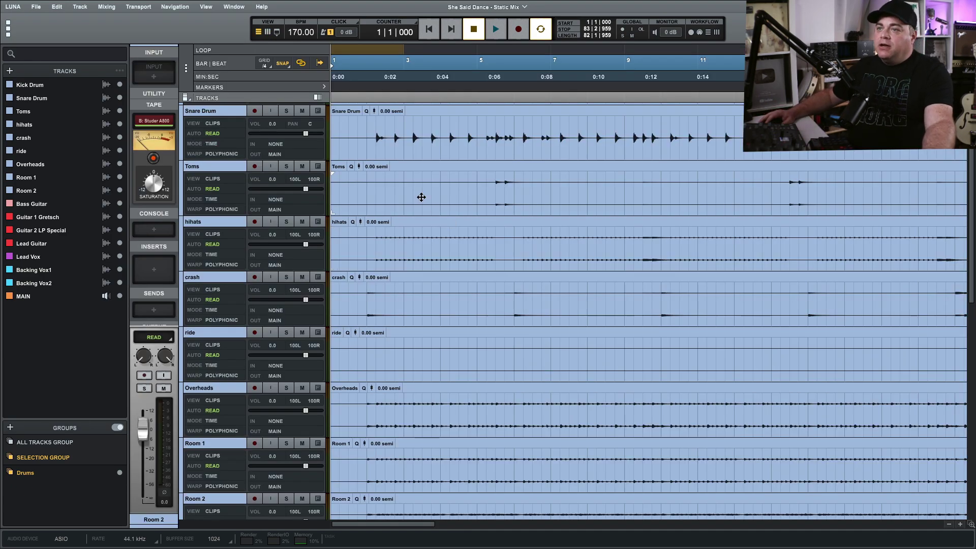
# Switch the track lanes from clips to the Output (MAIN) Volume automation view.
pyautogui.scroll(-2, 216, 493)
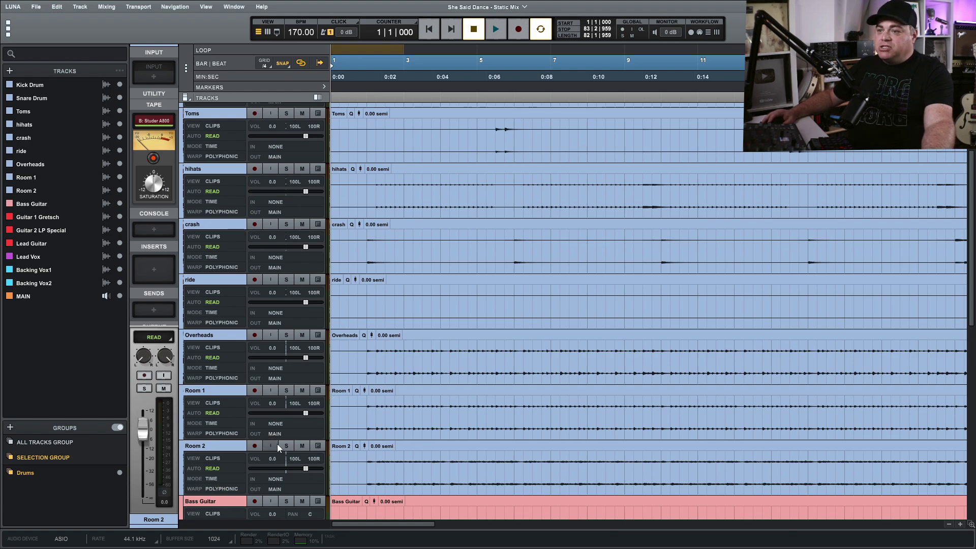
pyautogui.click(214, 458)
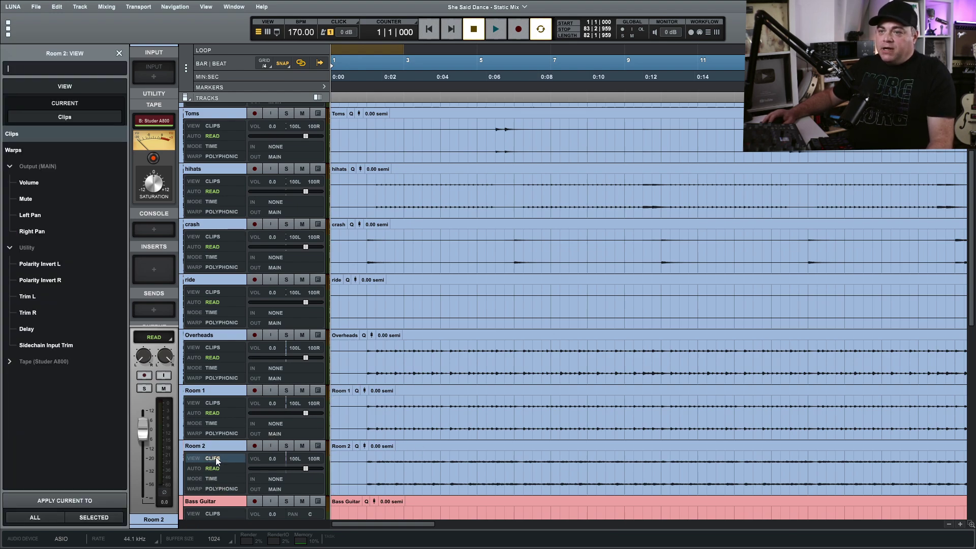
pyautogui.click(29, 183)
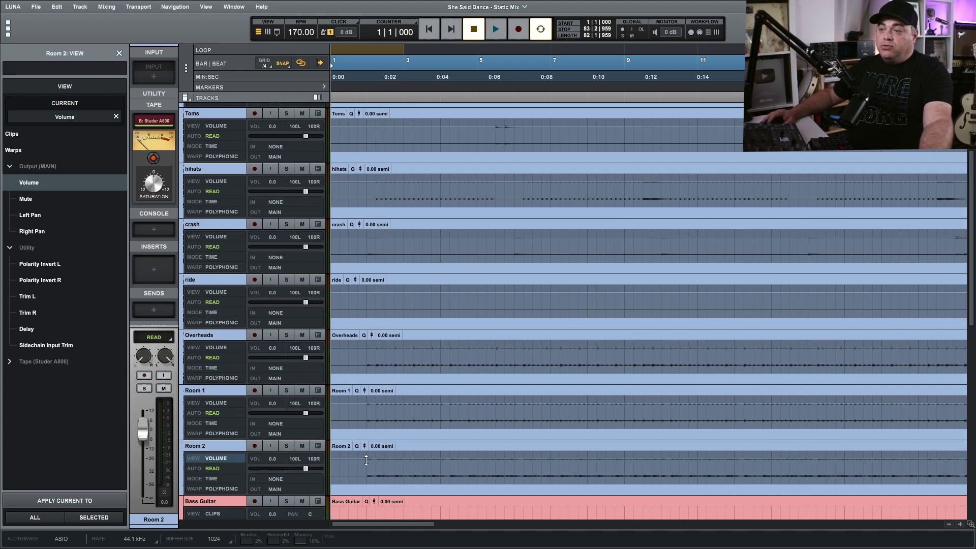
# Delete volume automation across bars 2–5, draw a curve on Room 2's lane, return to mixer.
pyautogui.moveTo(366, 466); pyautogui.dragTo(423, 469)
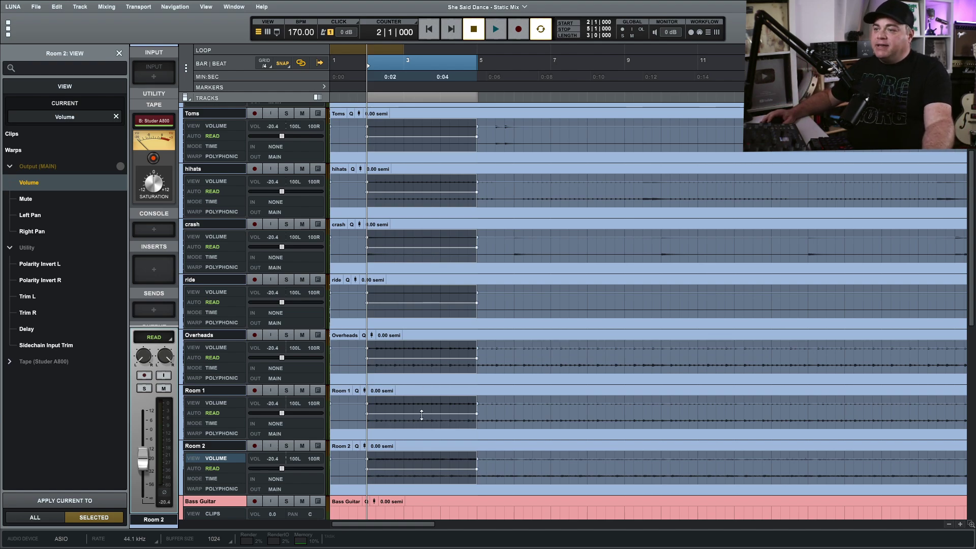
pyautogui.press('Delete')
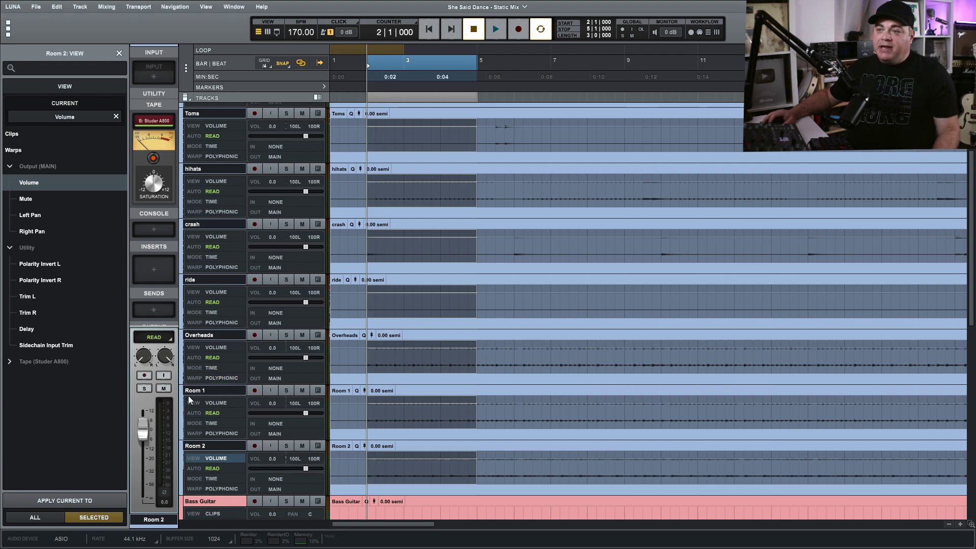
pyautogui.press('Escape')
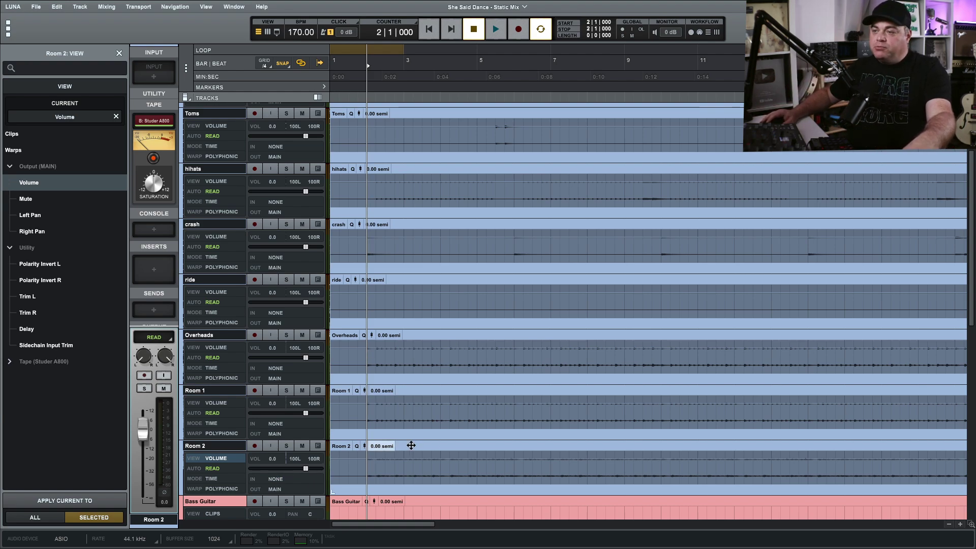
pyautogui.moveTo(367, 457)
pyautogui.mouseDown()
pyautogui.moveTo(400, 455)
pyautogui.moveTo(435, 471)
pyautogui.moveTo(461, 458)
pyautogui.moveTo(496, 472)
pyautogui.moveTo(550, 478)
pyautogui.mouseUp()
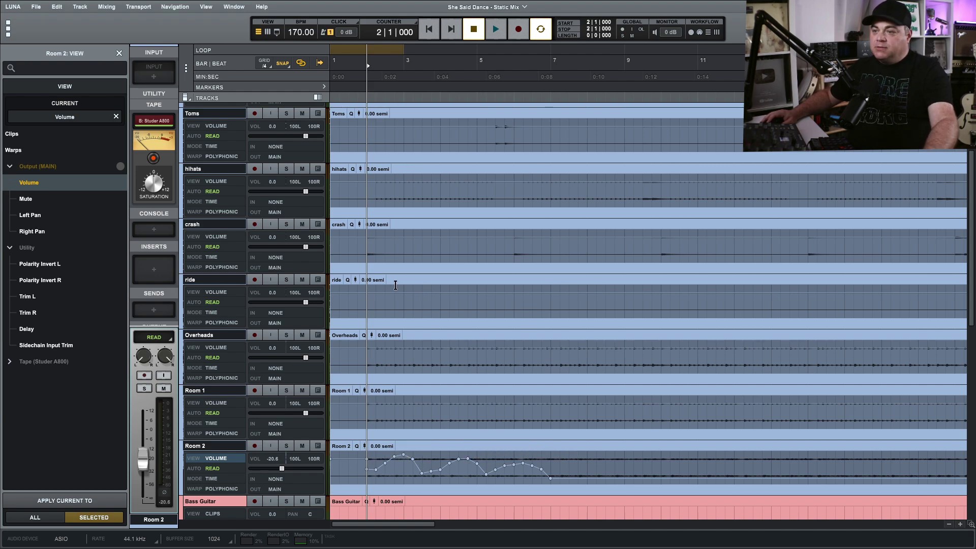
pyautogui.hotkey('ctrl', '=')
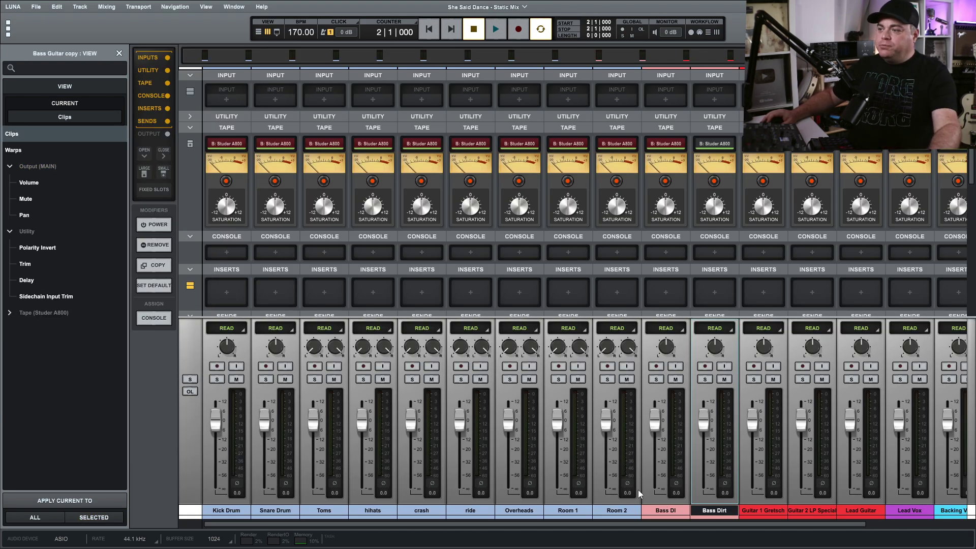
# Select Bass DI and Bass Dirt and create a group named 'Bass' from the track menu.
pyautogui.click(653, 507)
pyautogui.keyDown('shift'); pyautogui.click(710, 508); pyautogui.keyUp('shift')
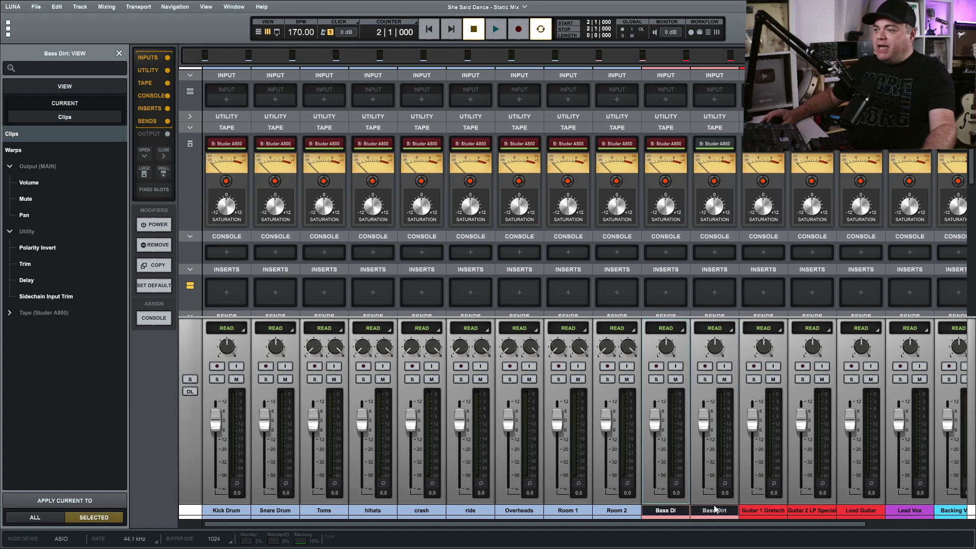
pyautogui.rightClick(678, 511)
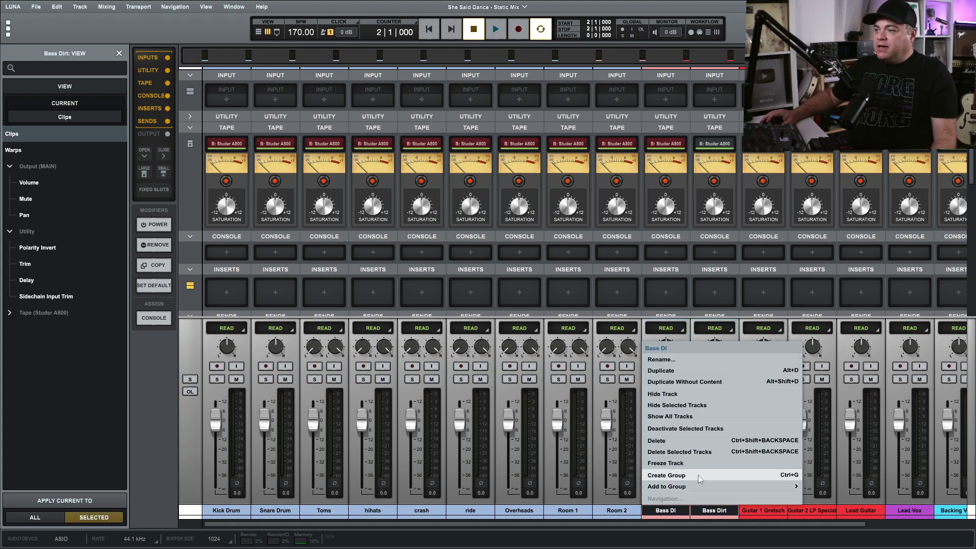
pyautogui.click(678, 476)
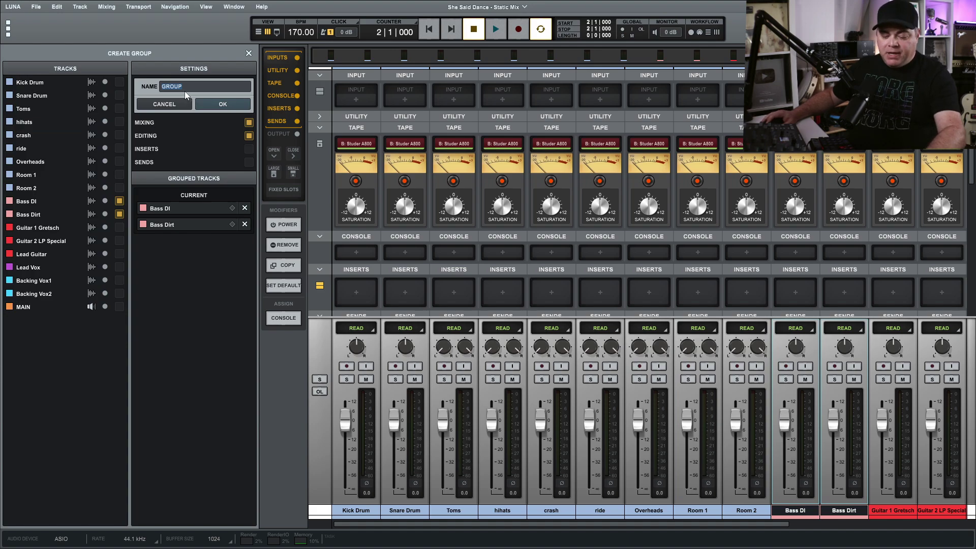
pyautogui.write('Bass')
pyautogui.click(214, 104)
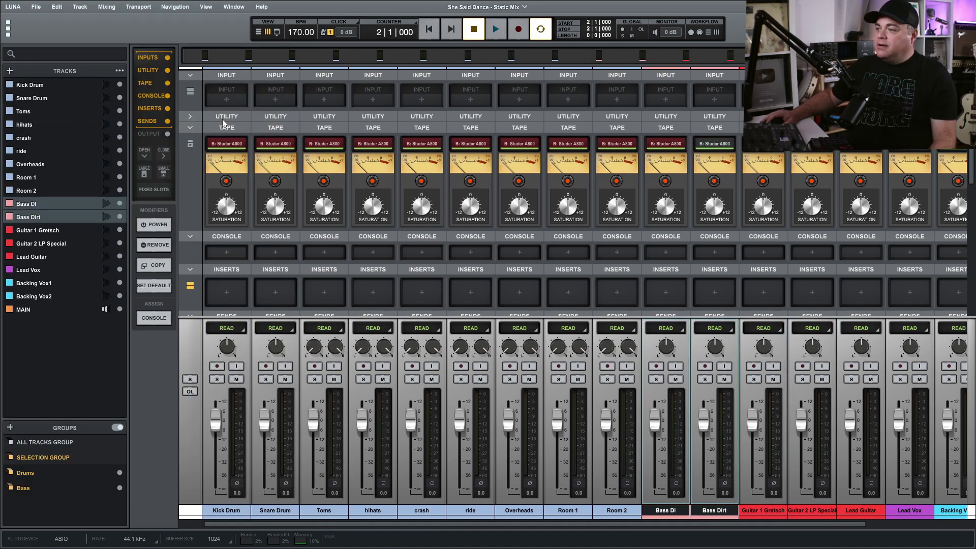
# Create a 'Guitars' group from Guitar 1 Gretsch and Guitar 2 LP Special, then select Backing Vox1.
pyautogui.click(762, 510)
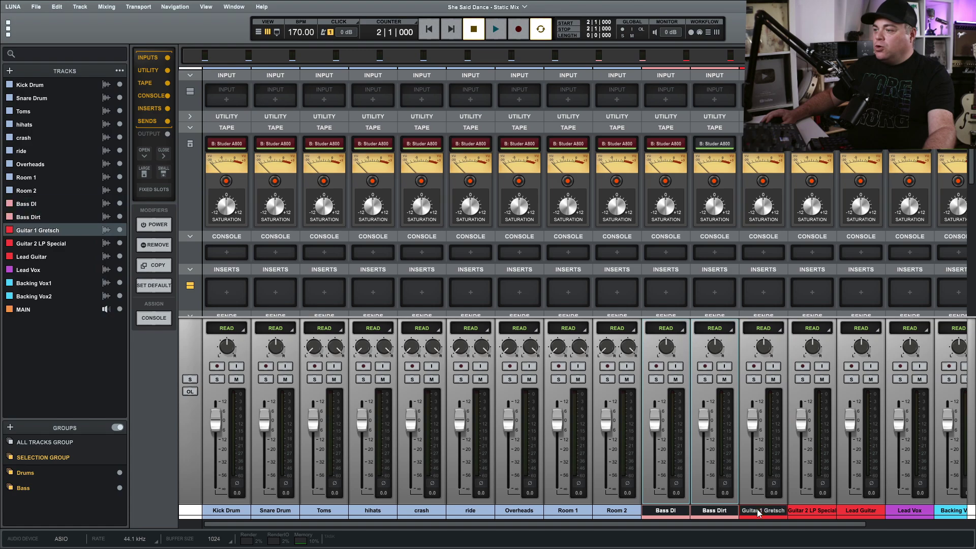
pyautogui.keyDown('shift'); pyautogui.click(815, 511); pyautogui.keyUp('shift')
pyautogui.rightClick(814, 514)
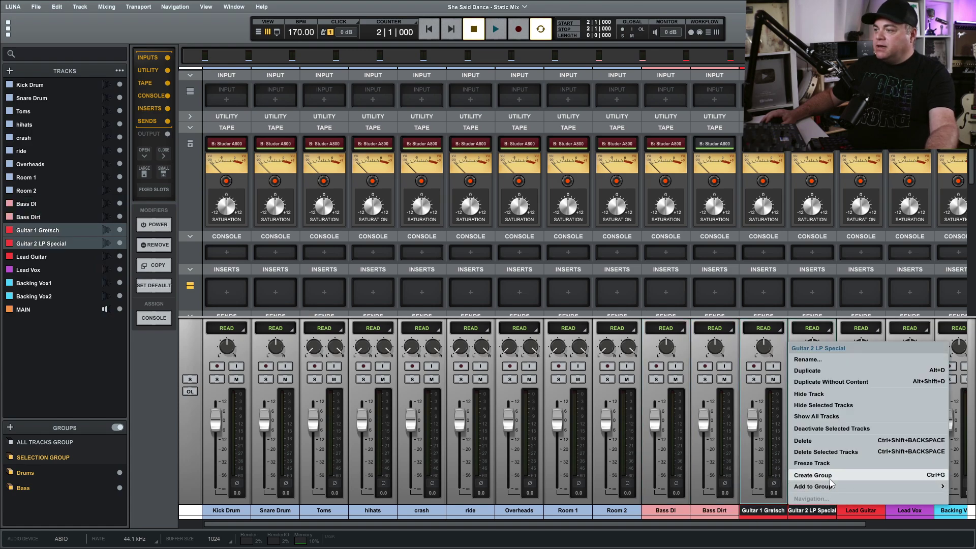
pyautogui.click(808, 485)
pyautogui.write('Guitars')
pyautogui.press('Return')
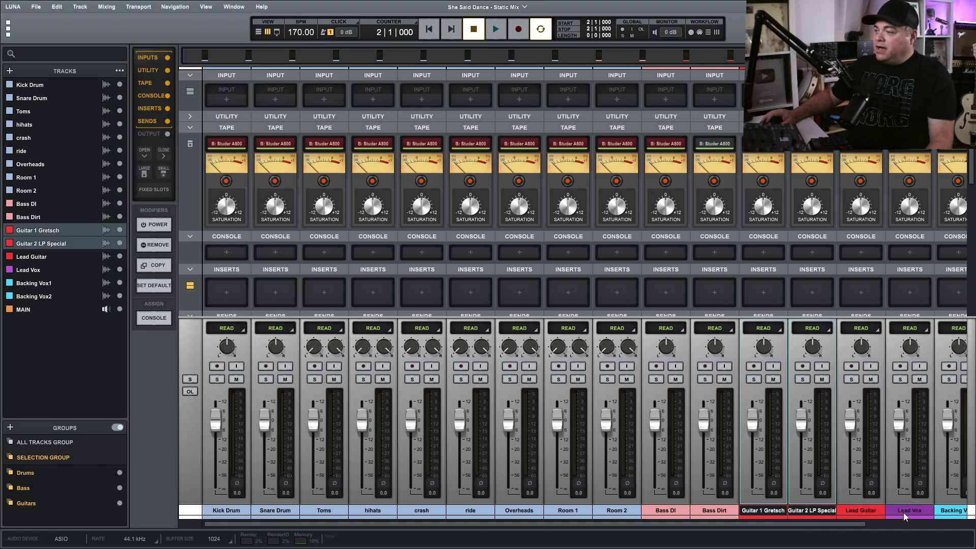
pyautogui.moveTo(703, 524); pyautogui.dragTo(803, 524)
pyautogui.click(844, 511)
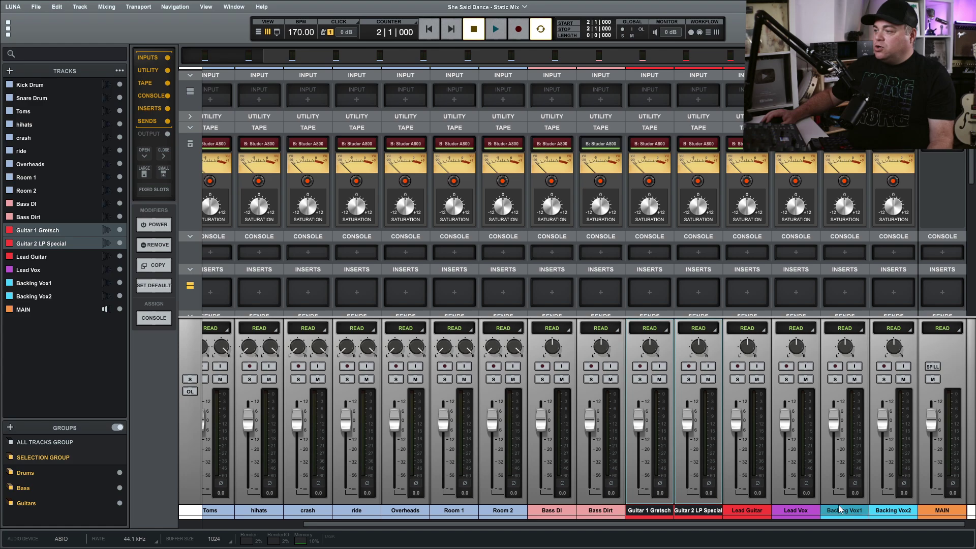
# Add Backing Vox2 to the selection and group both backing vocal tracks as 'BKV'.
pyautogui.keyDown('shift'); pyautogui.click(894, 512); pyautogui.keyUp('shift')
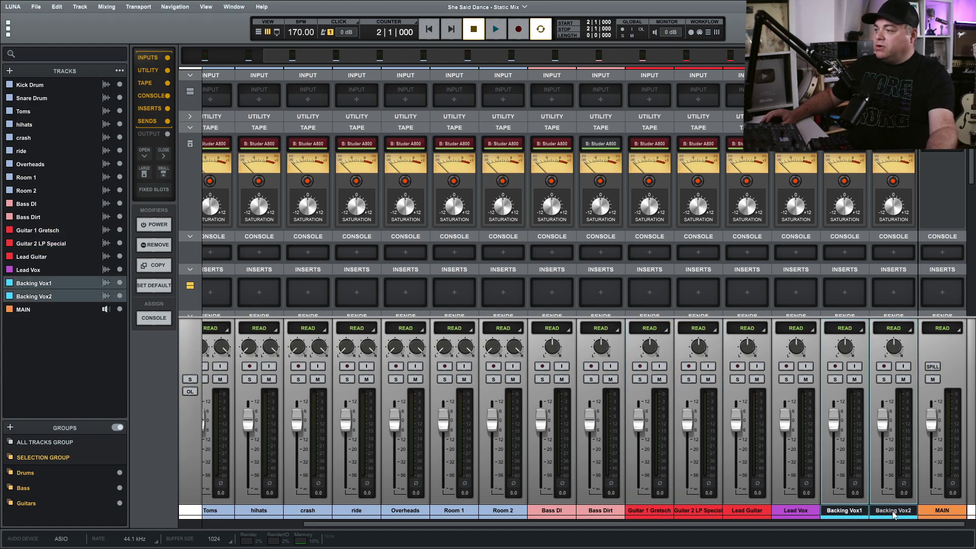
pyautogui.rightClick(894, 515)
pyautogui.click(851, 481)
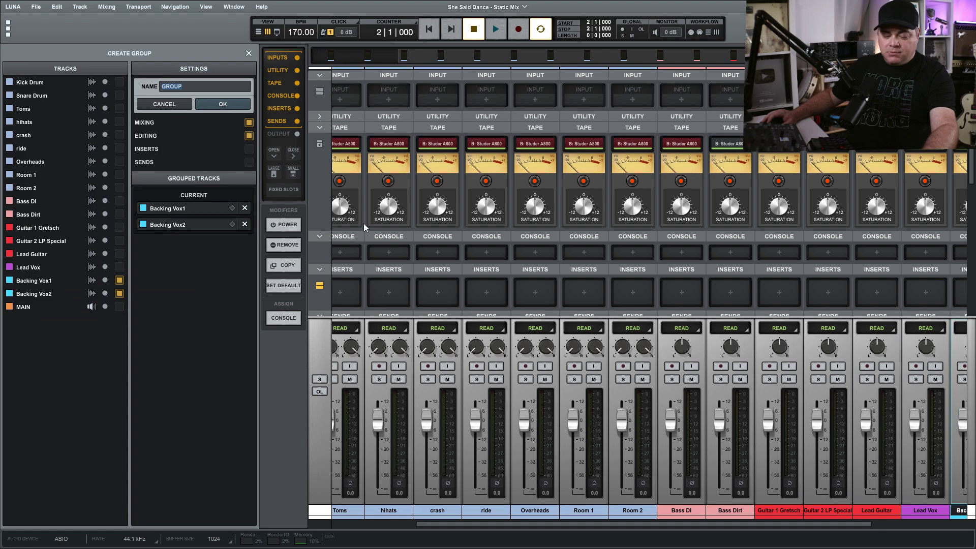
pyautogui.write('BKV')
pyautogui.press('Return')
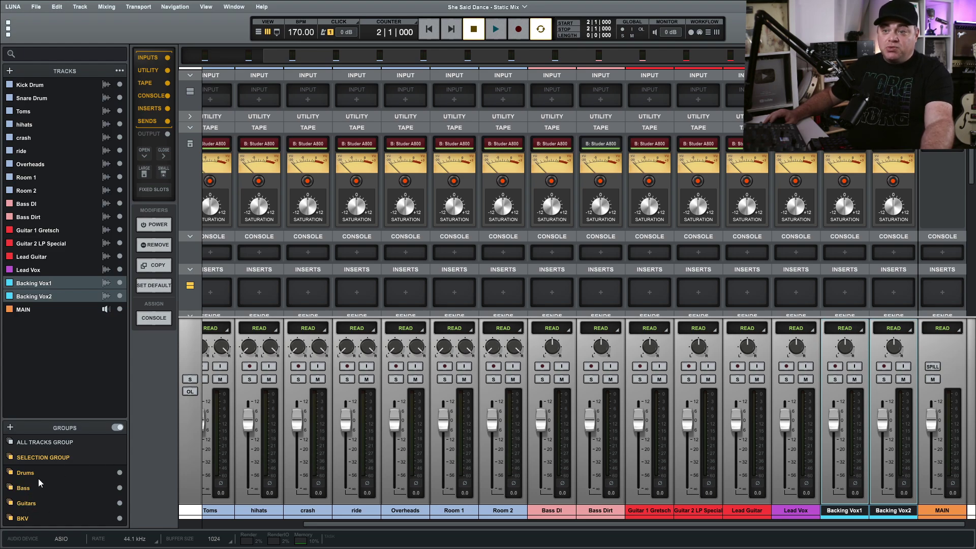
# Hide the BKV, Drums, Guitars groups plus Lead Vox and Lead Guitar, then show the Tracks view.
pyautogui.click(120, 519)
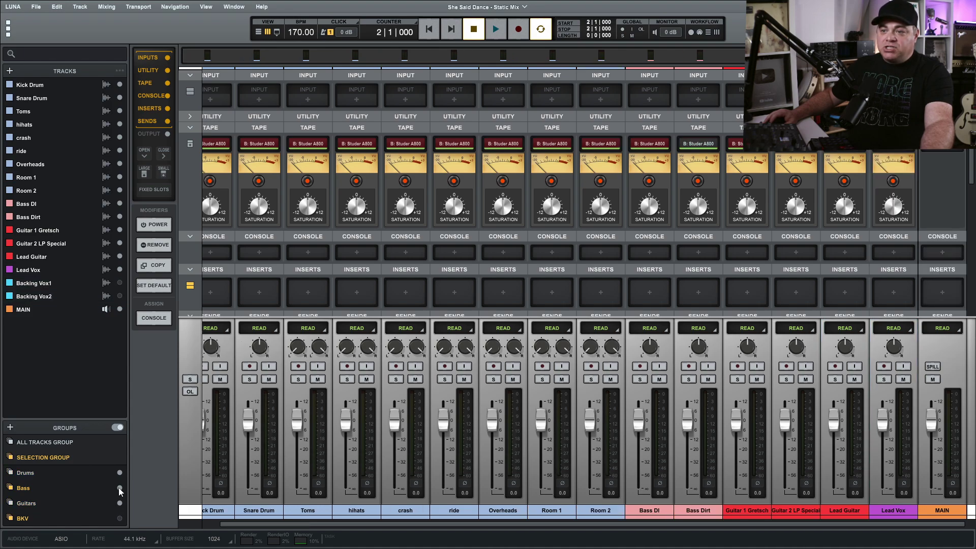
pyautogui.click(119, 472)
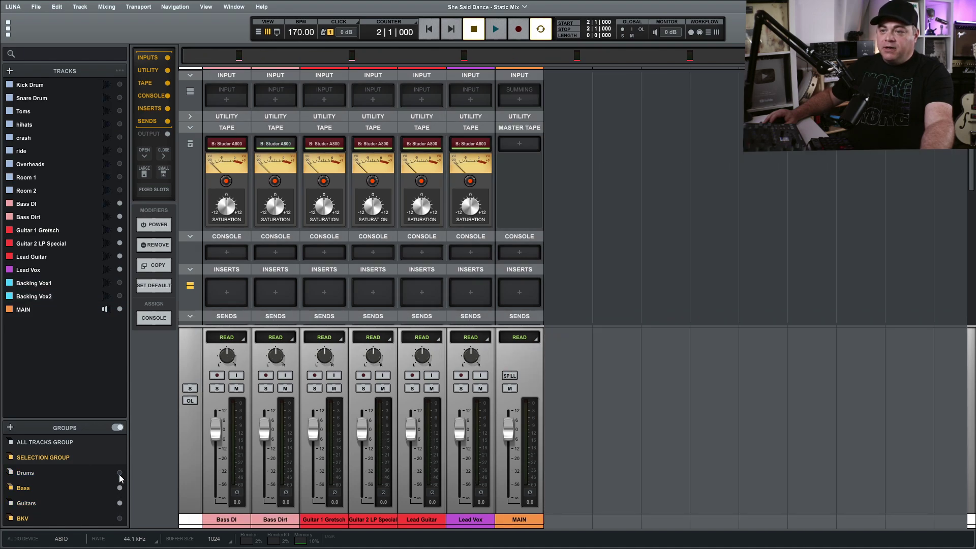
pyautogui.click(120, 503)
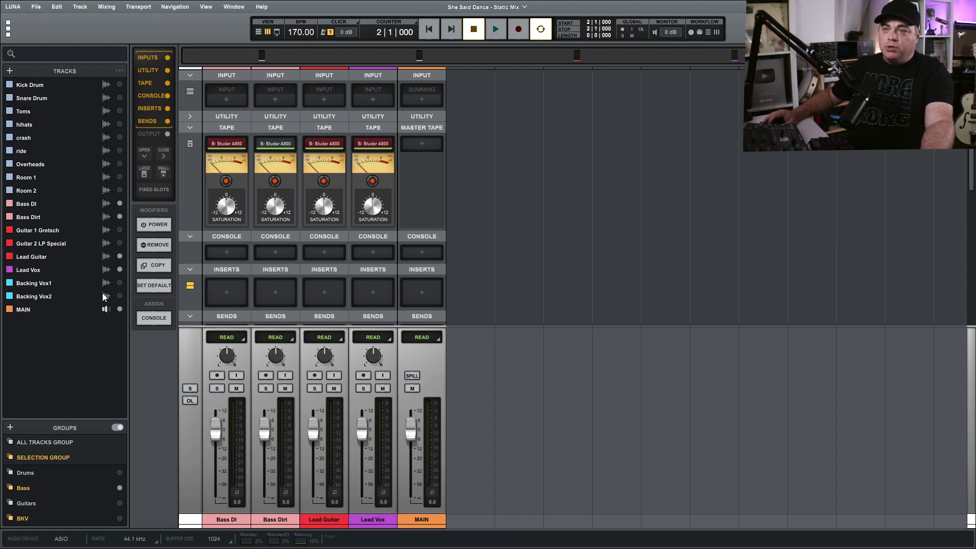
pyautogui.click(120, 269)
pyautogui.click(120, 256)
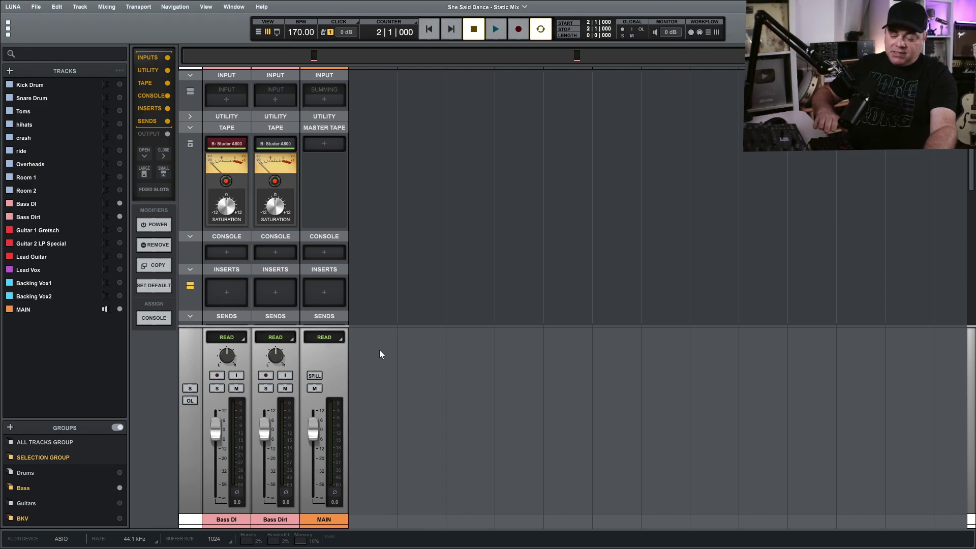
pyautogui.hotkey('ctrl', '=')
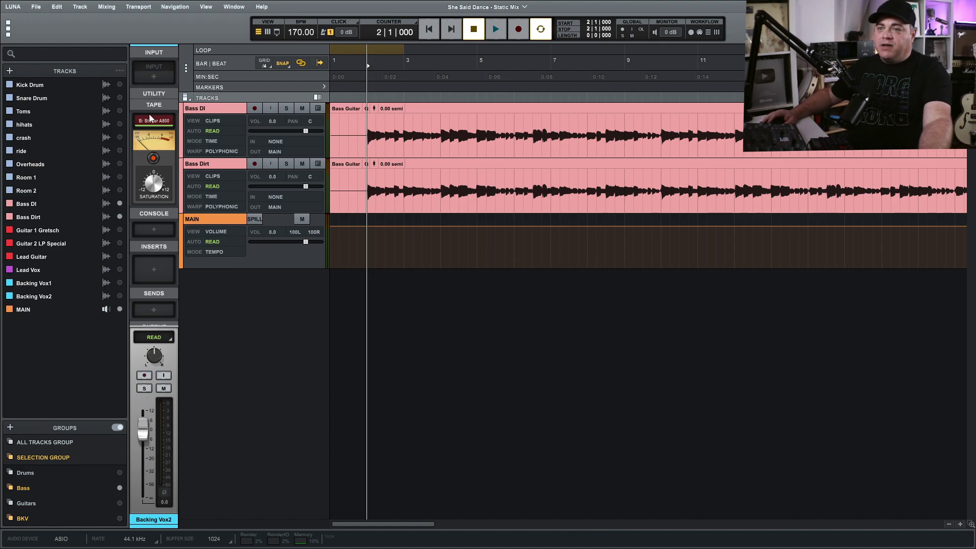
# Unhide the Lead Guitar, Lead Vox and Drums group tracks.
pyautogui.click(119, 257)
pyautogui.click(119, 270)
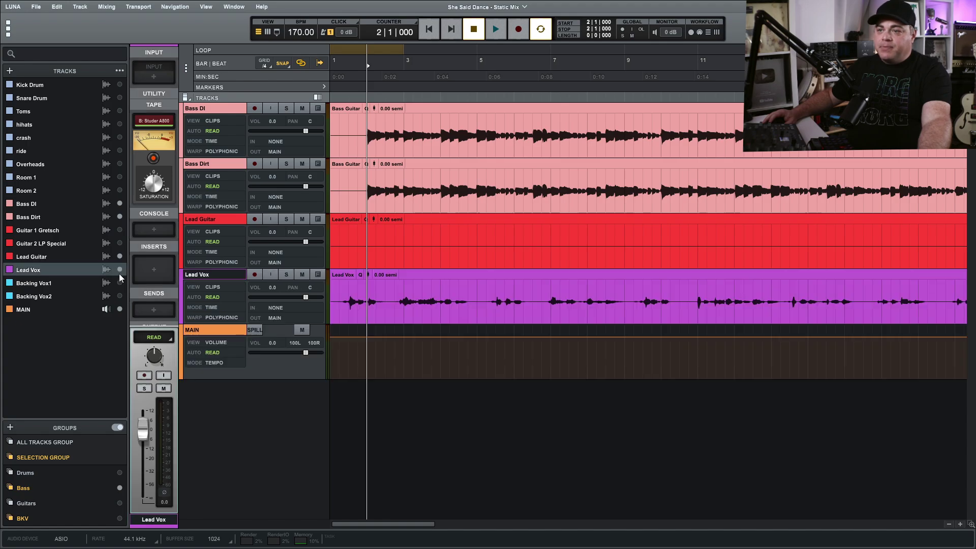
pyautogui.click(119, 472)
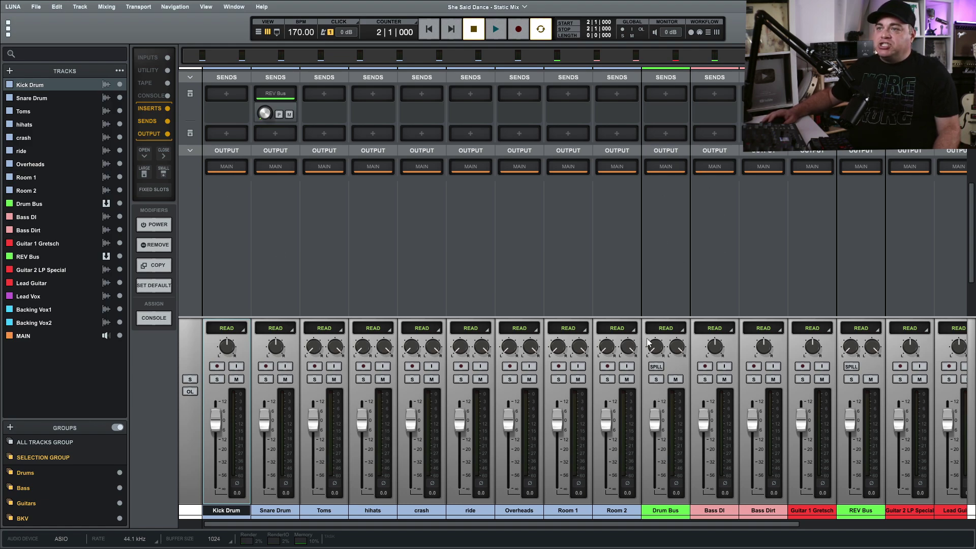
# Send the Kick Drum through Room 2 outputs to Drum Bus and solo those drum channels.
pyautogui.click(221, 168)
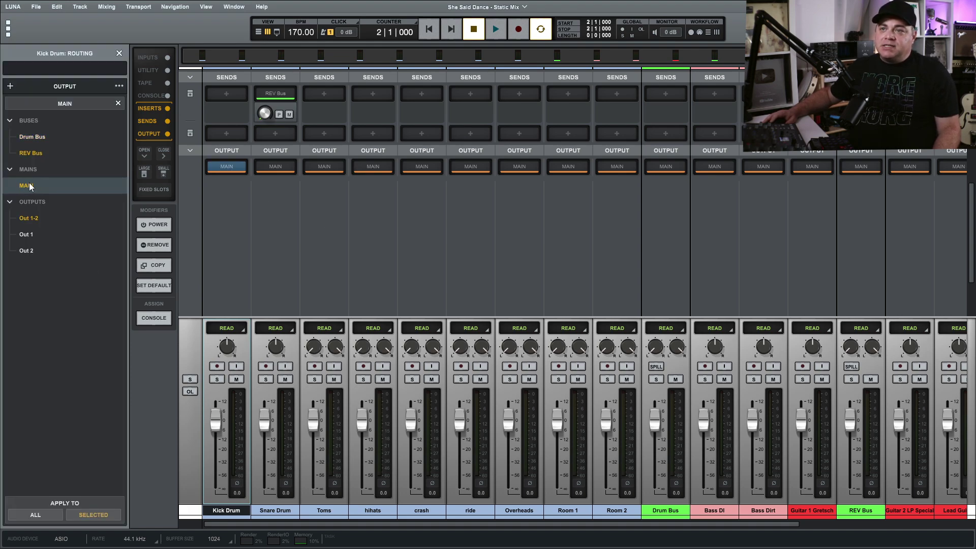
pyautogui.click(23, 138)
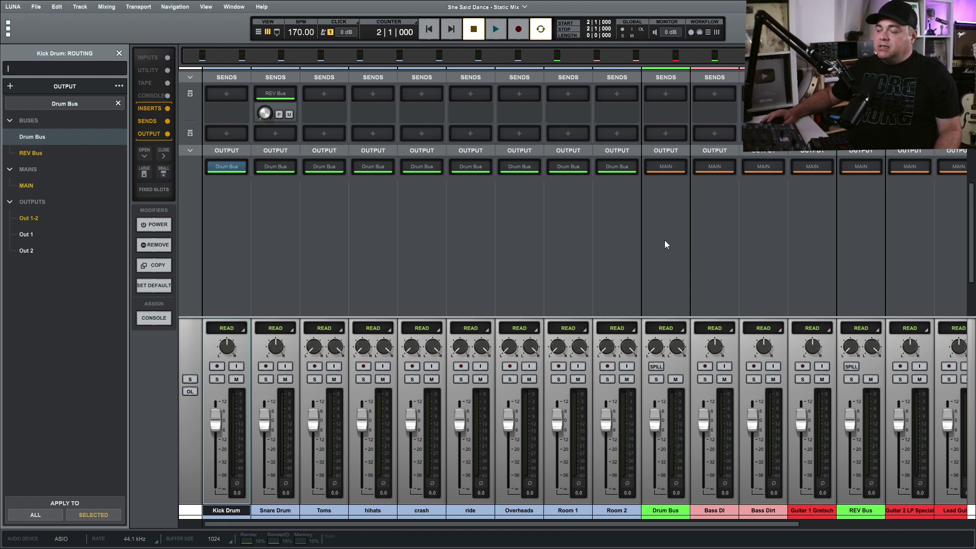
pyautogui.click(457, 380)
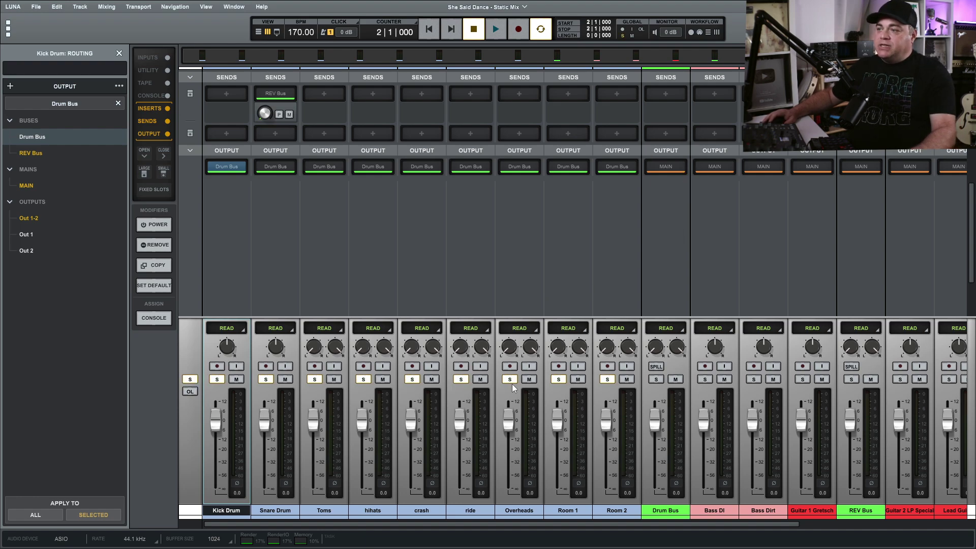
# Play and stop the soloed drums to hear them through the Drum Bus.
pyautogui.press('space')
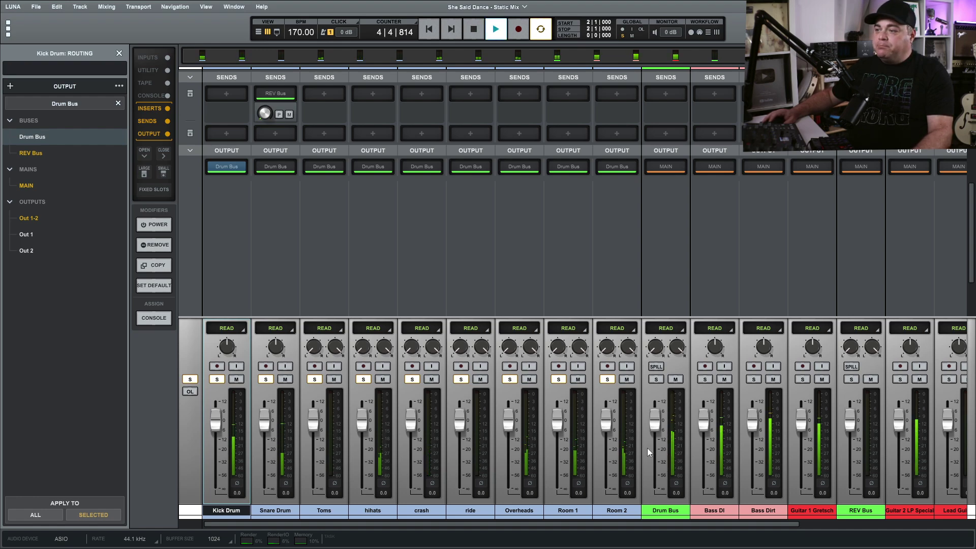
pyautogui.press('space')
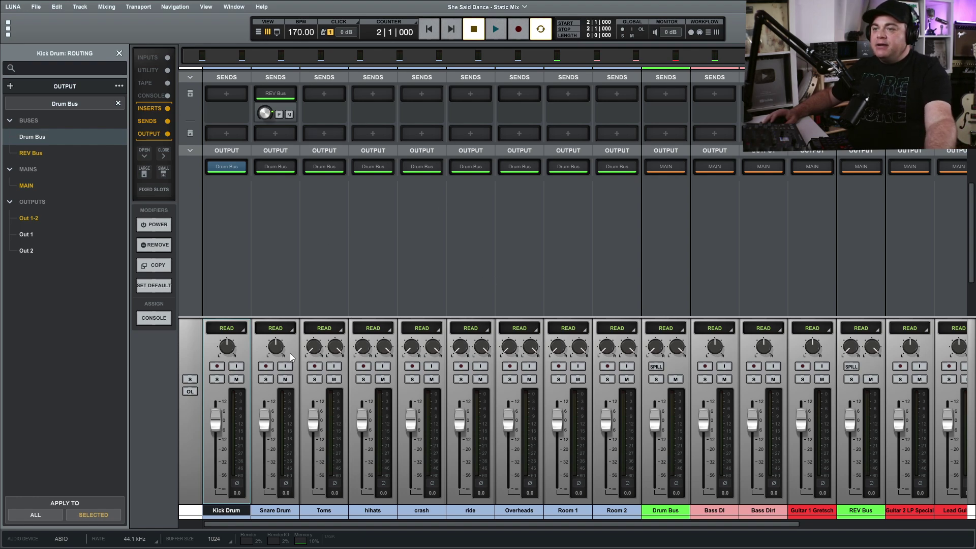
# Solo Snare Drum and play it with its reverb.
pyautogui.click(266, 378)
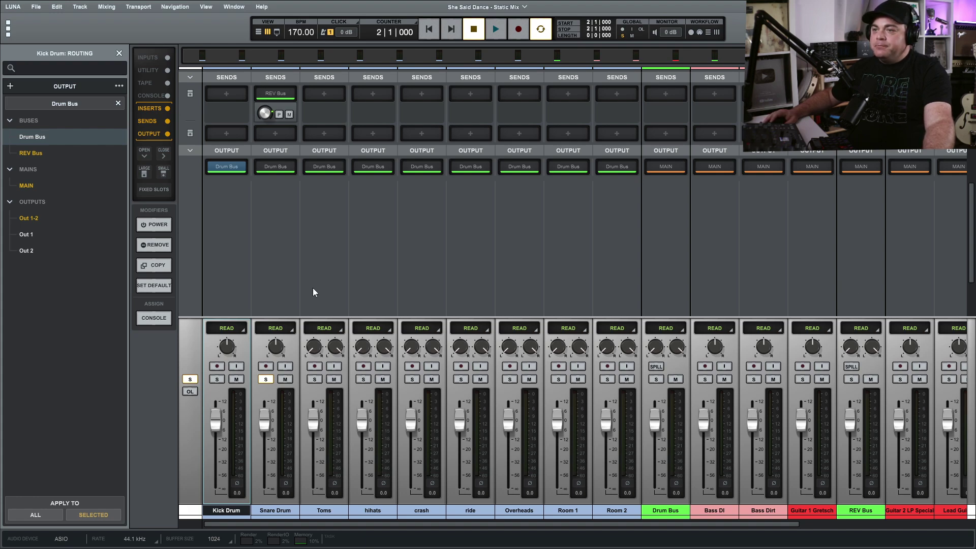
pyautogui.press('space')
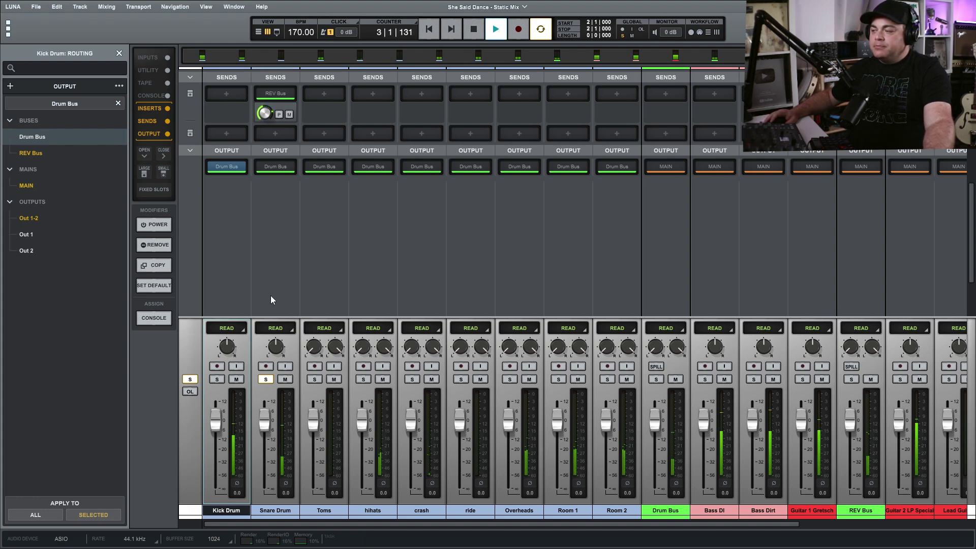
pyautogui.press('space')
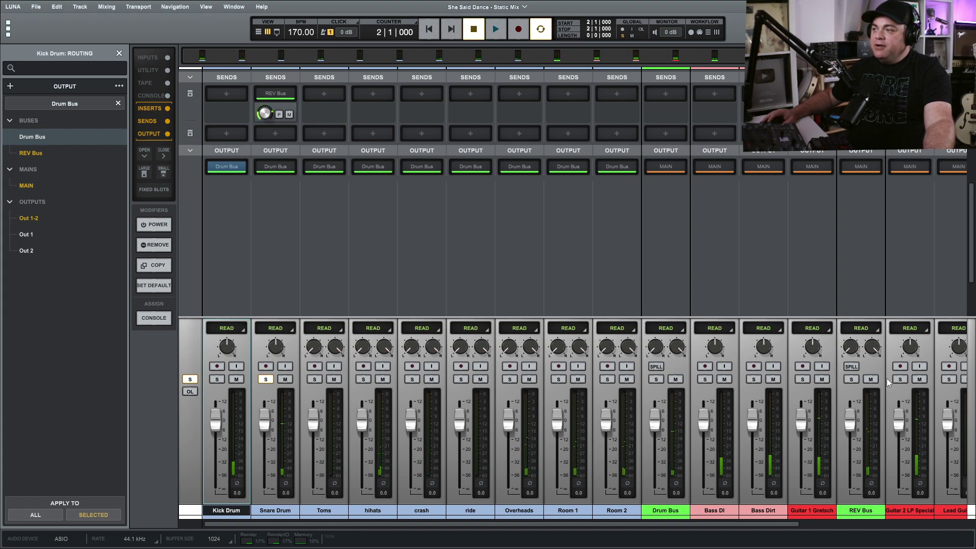
# Play the snare with REV Bus muted, unmute it, and move the solo from Snare Drum to Drum Bus.
pyautogui.click(873, 381)
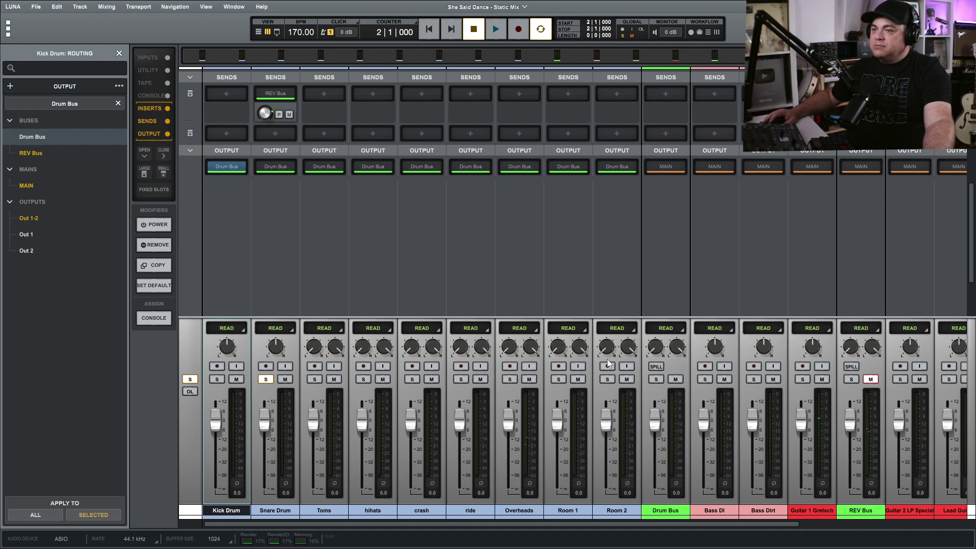
pyautogui.press('space')
pyautogui.press('space')
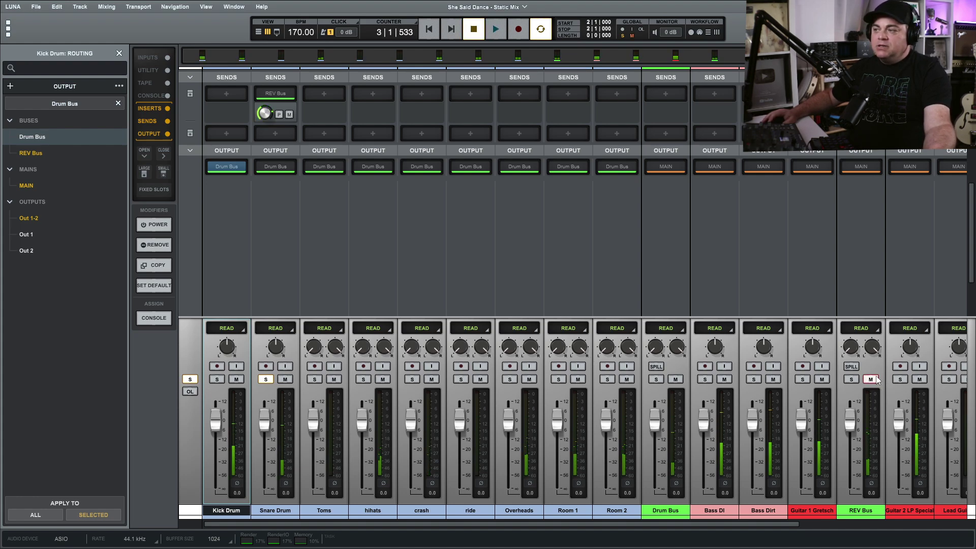
pyautogui.click(871, 379)
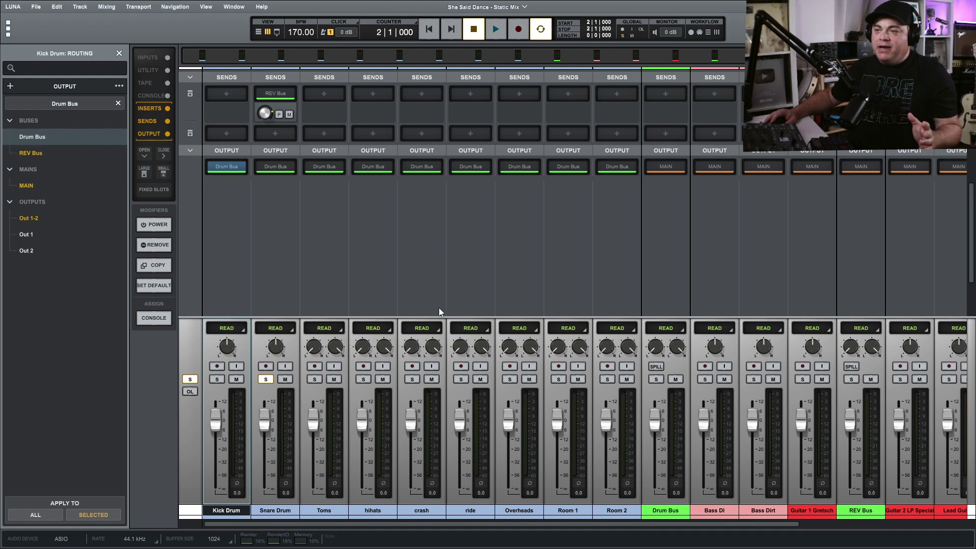
pyautogui.click(266, 381)
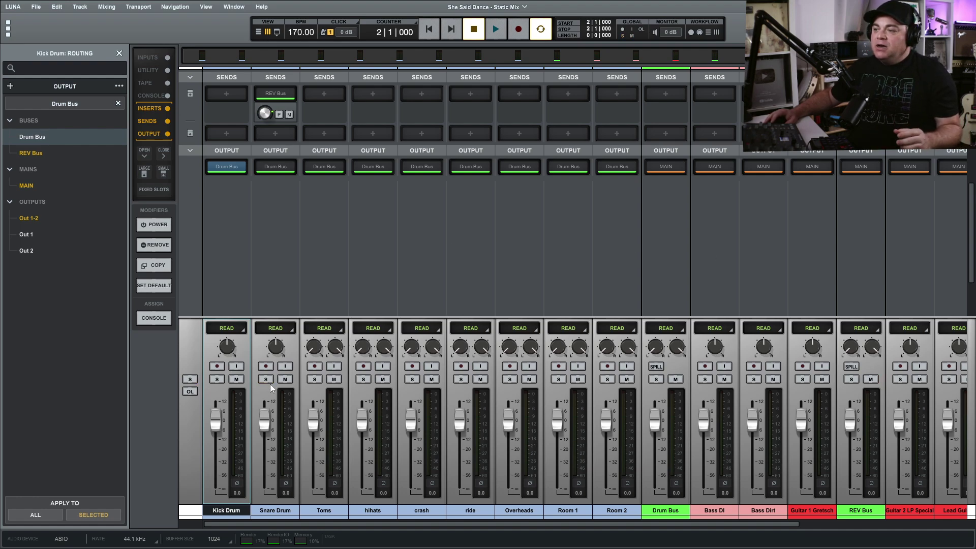
pyautogui.click(655, 380)
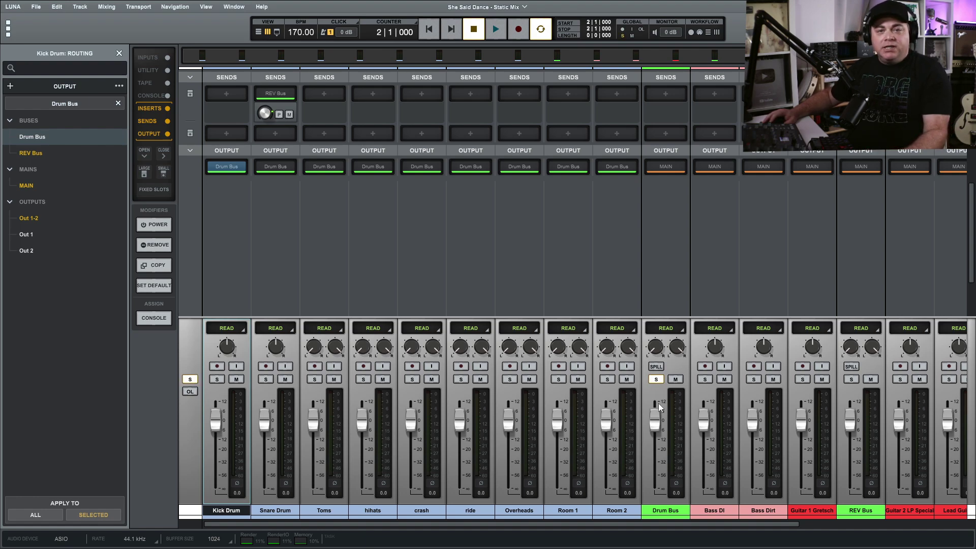
# Play the soloed Drum Bus alone, then with REV Bus soloed, and clear both solos.
pyautogui.press('space')
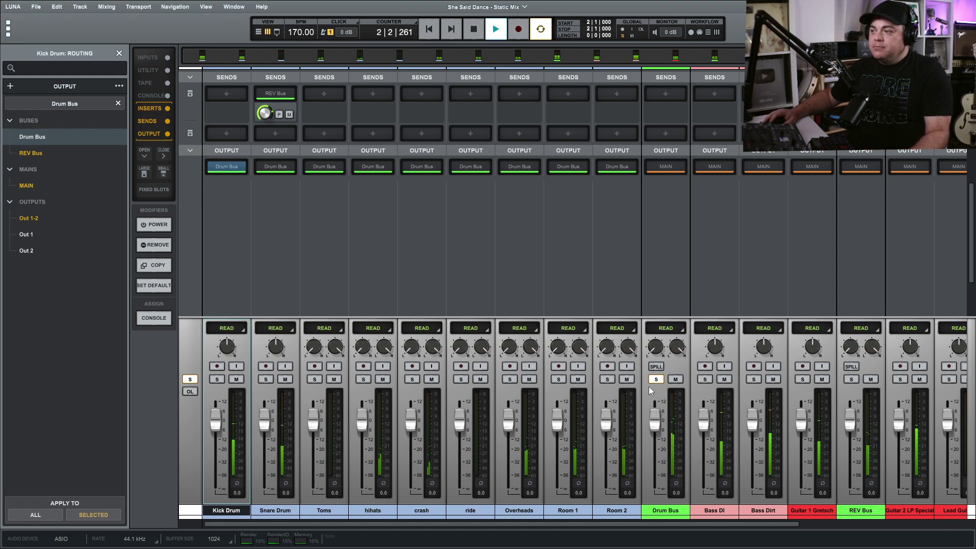
pyautogui.press('space')
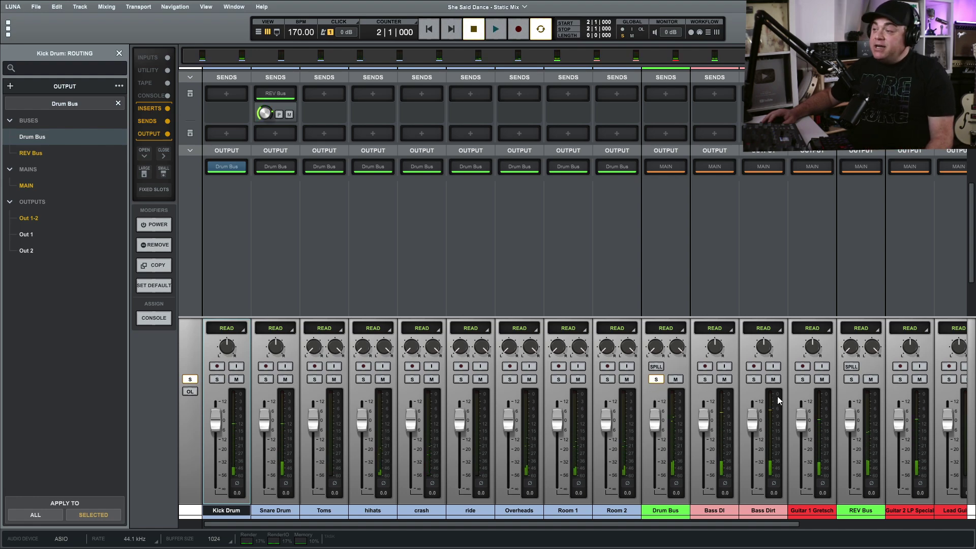
pyautogui.click(851, 380)
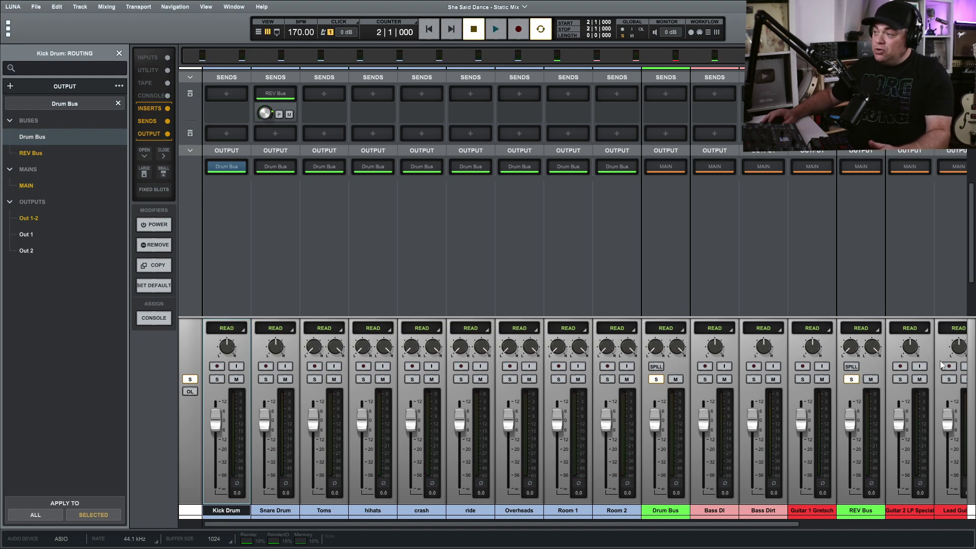
pyautogui.press('space')
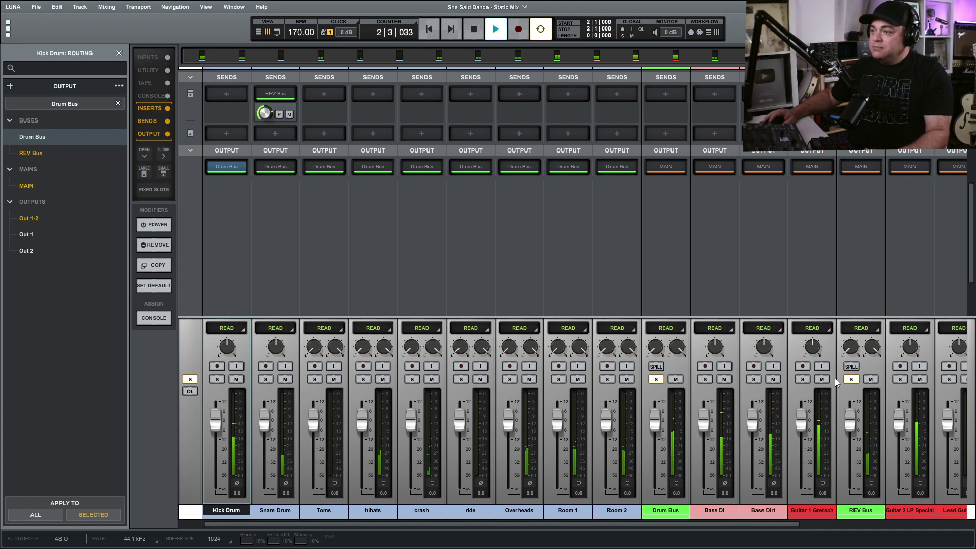
pyautogui.press('space')
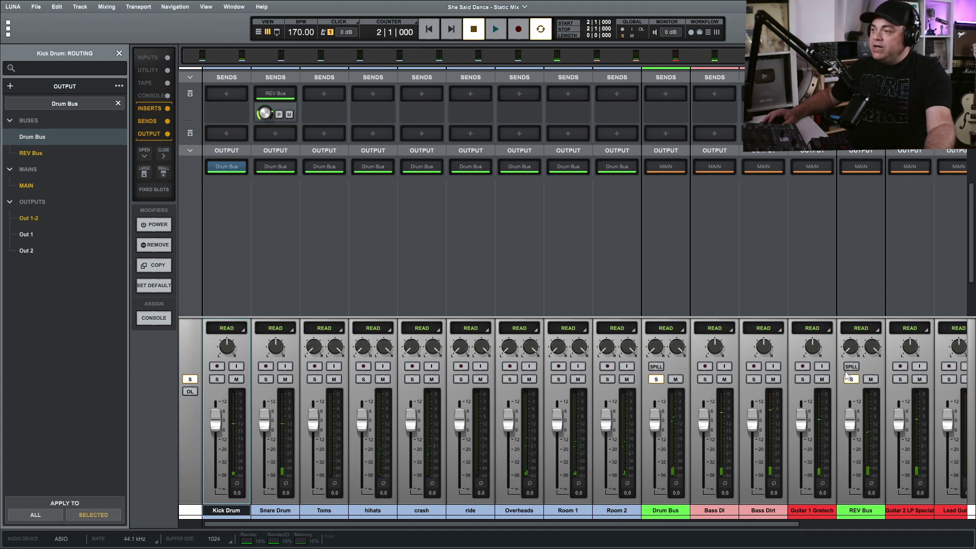
pyautogui.click(850, 379)
pyautogui.click(662, 378)
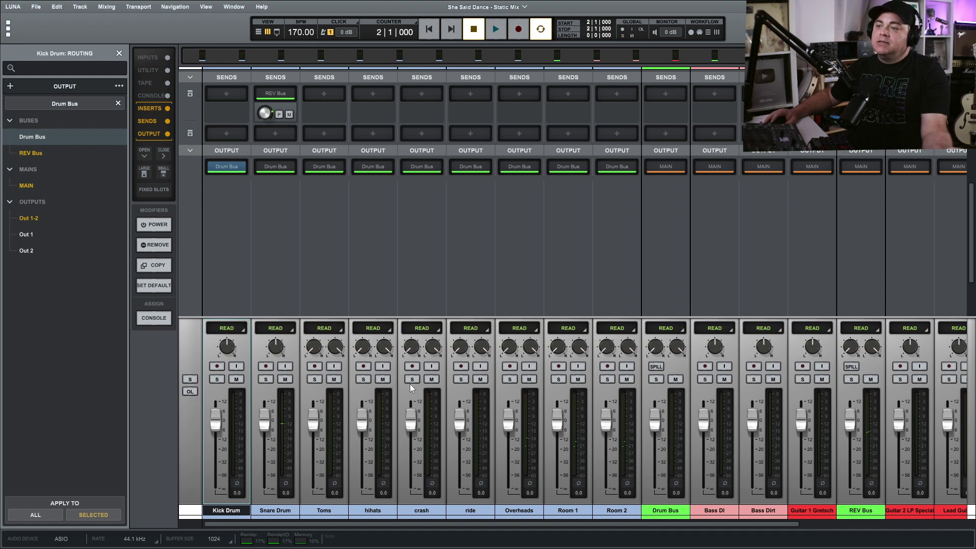
# Solo the drum channels Kick Drum through Room 2, play them, then solo the crash channel.
pyautogui.click(266, 379)
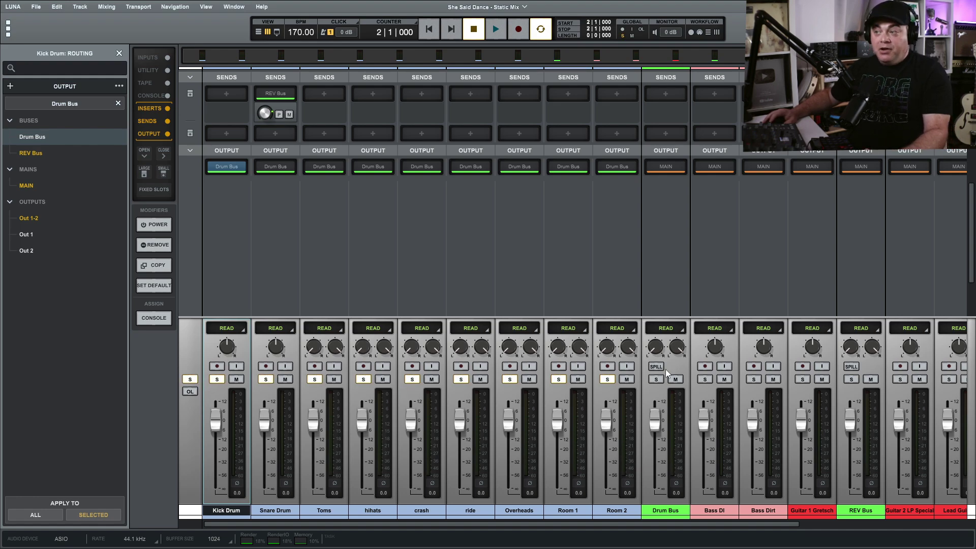
pyautogui.press('space')
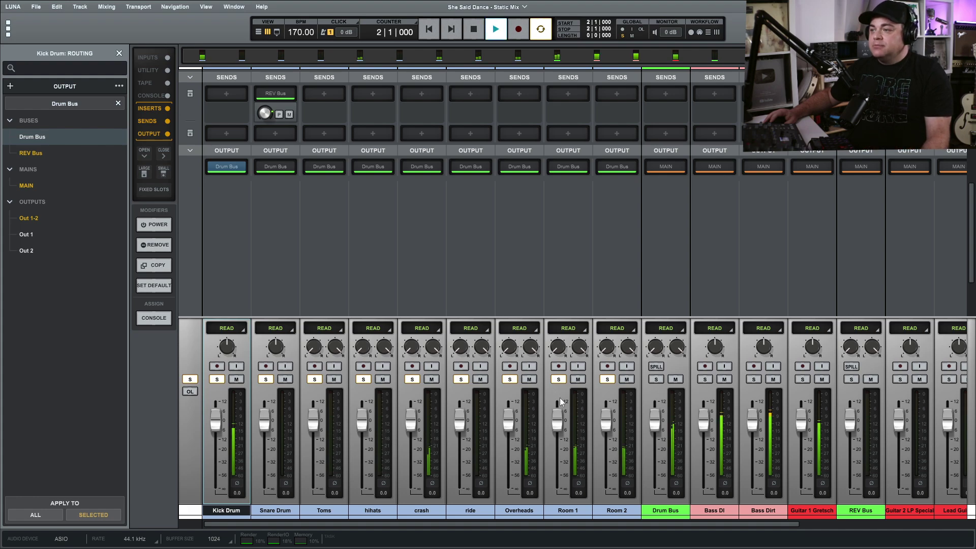
pyautogui.press('space')
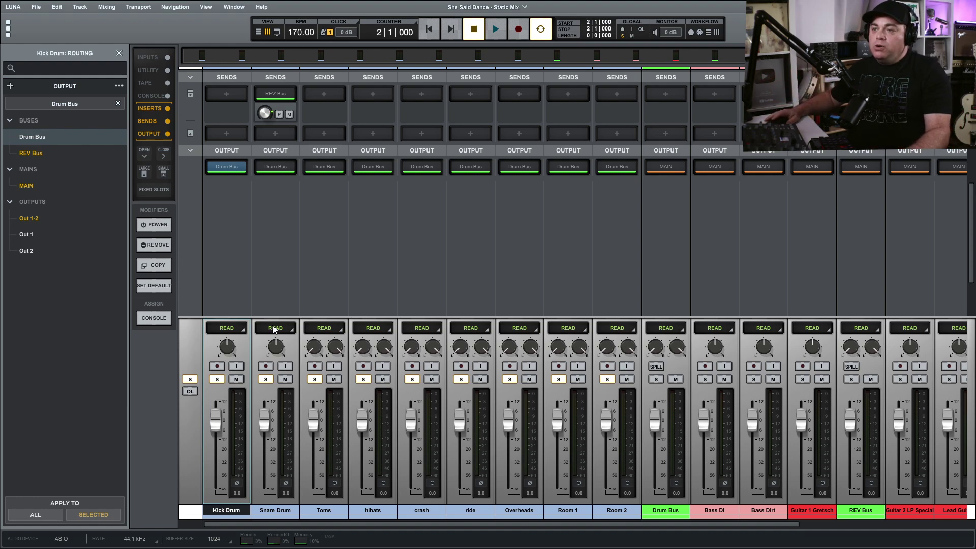
pyautogui.click(412, 380)
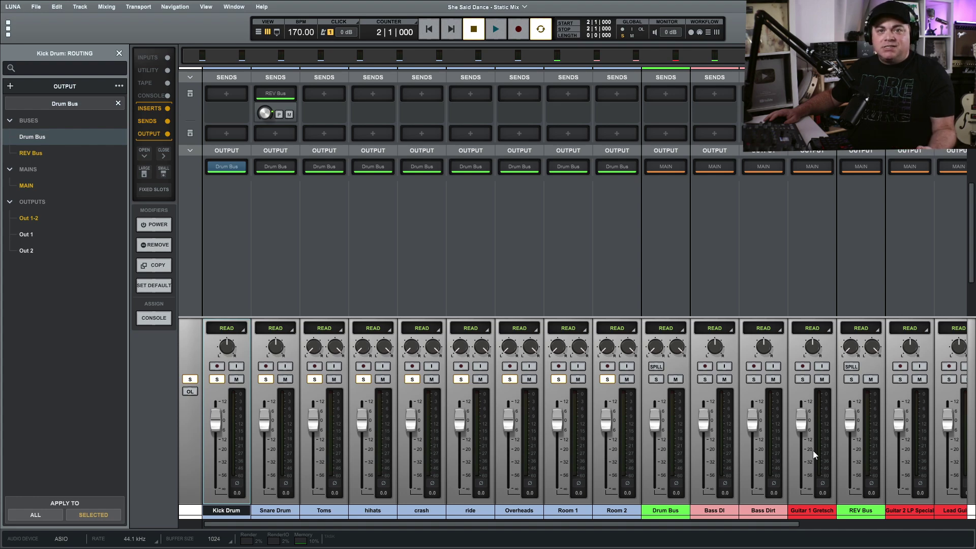